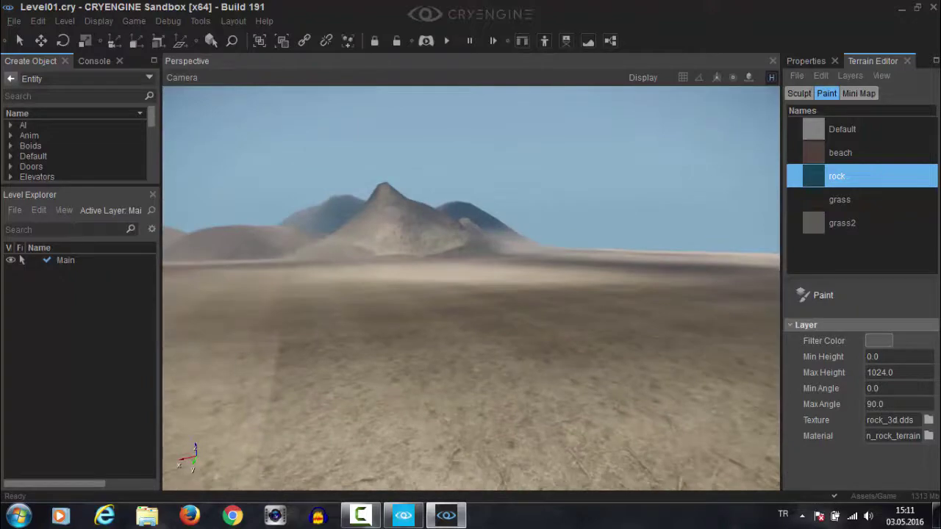
# Open the Vegetation Editor and dock it in the same pane as the Terrain Editor.
pyautogui.moveTo(500, 373); pyautogui.dragTo(503, 376, button='right')
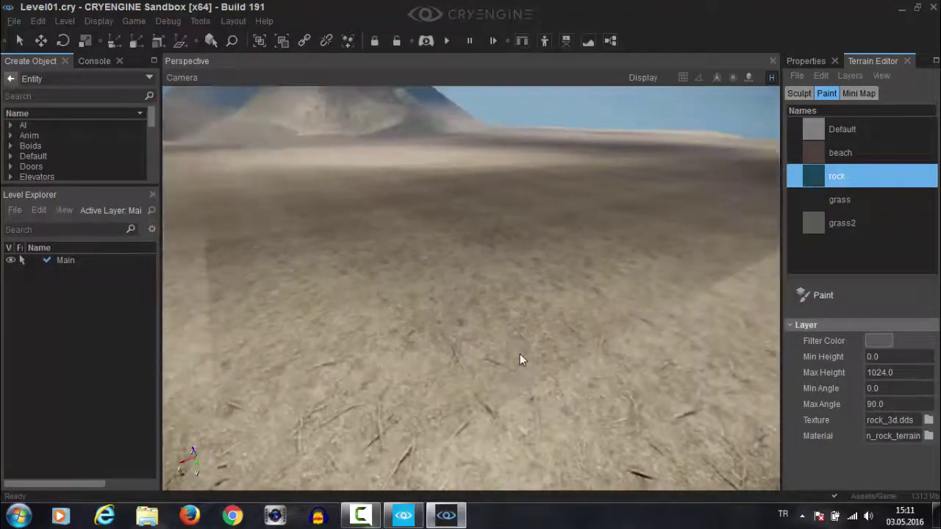
pyautogui.moveTo(540, 352); pyautogui.dragTo(541, 351, button='right')
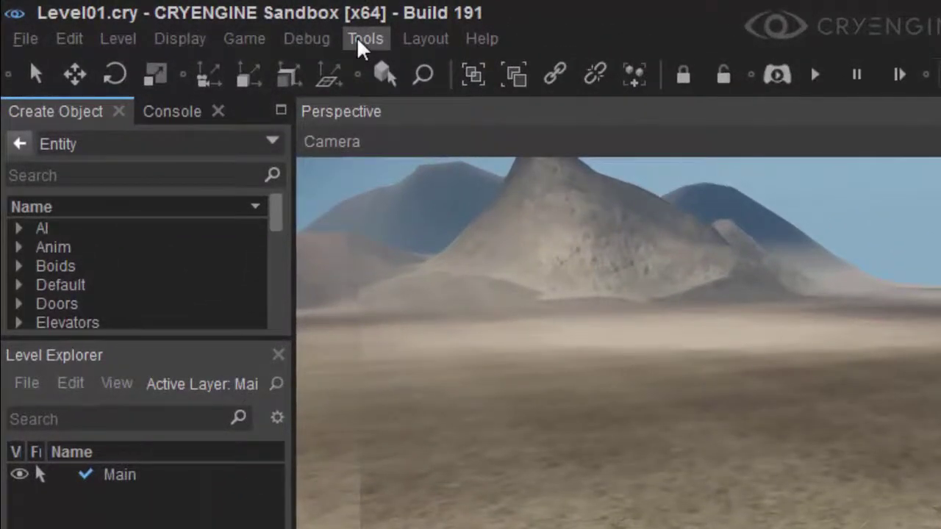
pyautogui.click(359, 38)
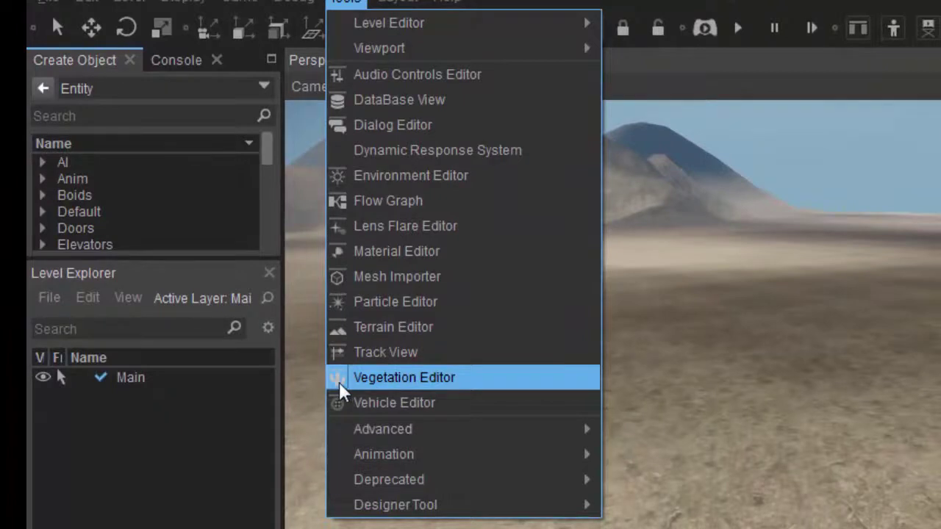
pyautogui.click(380, 380)
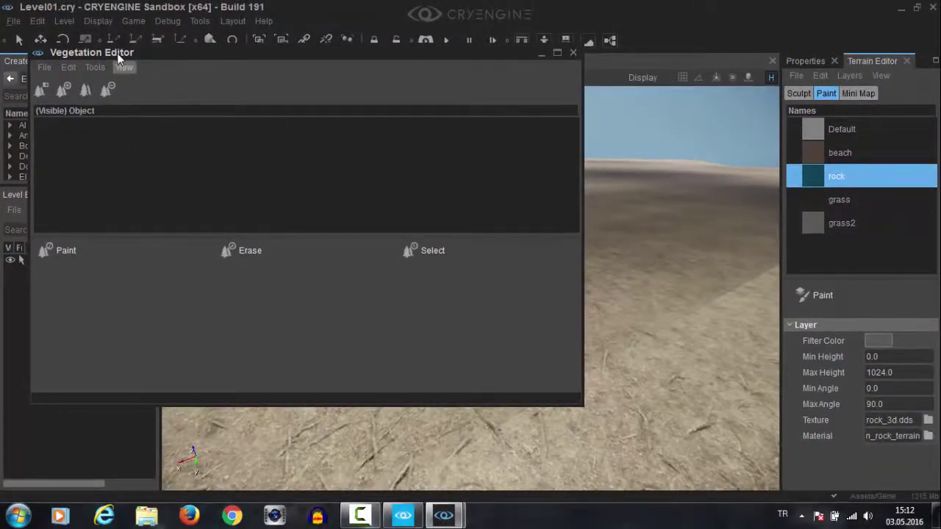
pyautogui.moveTo(117, 52); pyautogui.dragTo(858, 271)
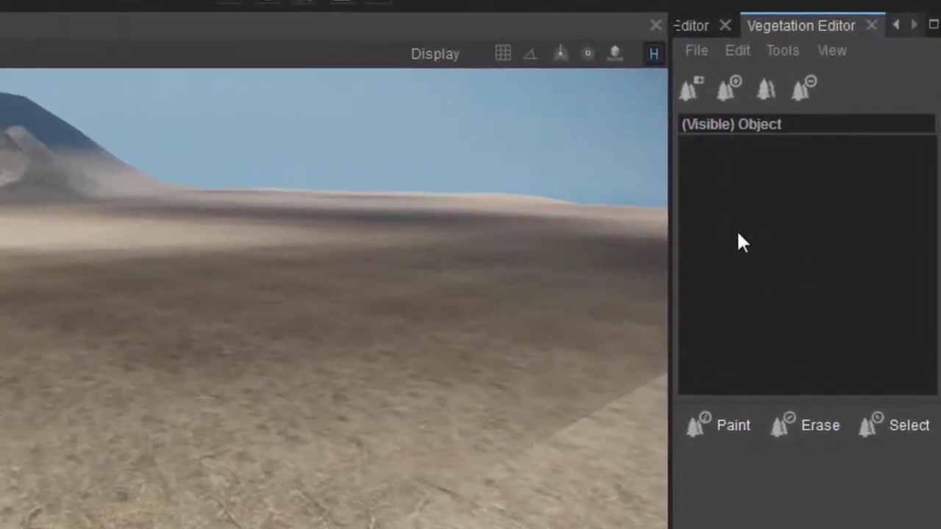
# Add a vegetation group and name it "agaclar".
pyautogui.rightClick(738, 234)
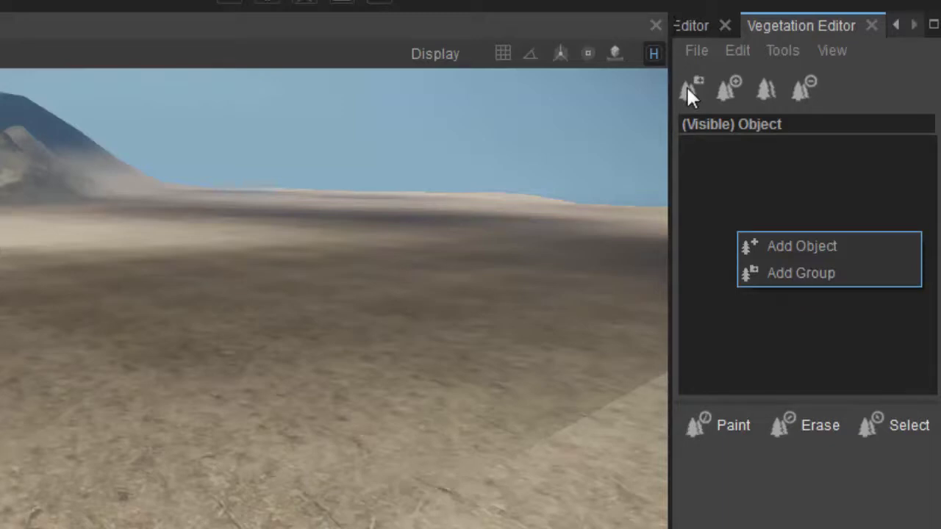
pyautogui.click(792, 273)
pyautogui.doubleClick(757, 145)
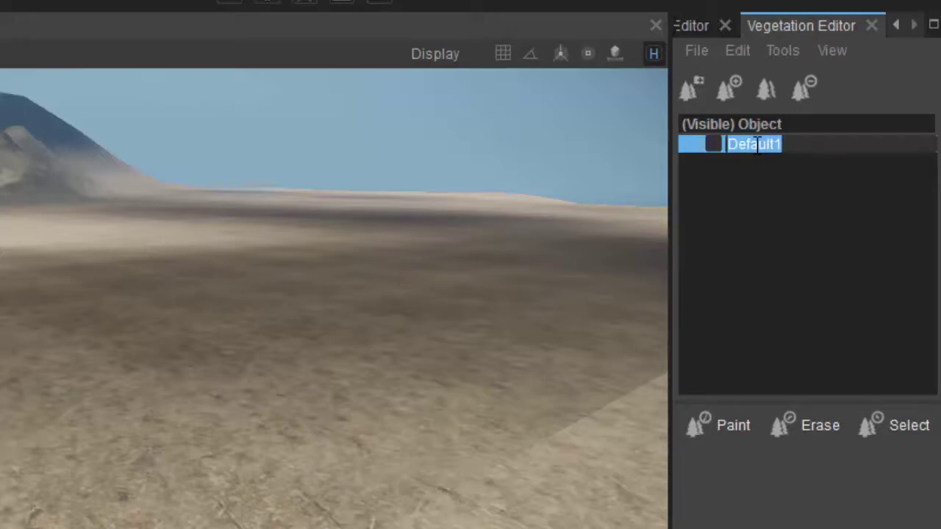
pyautogui.write('agaclar')
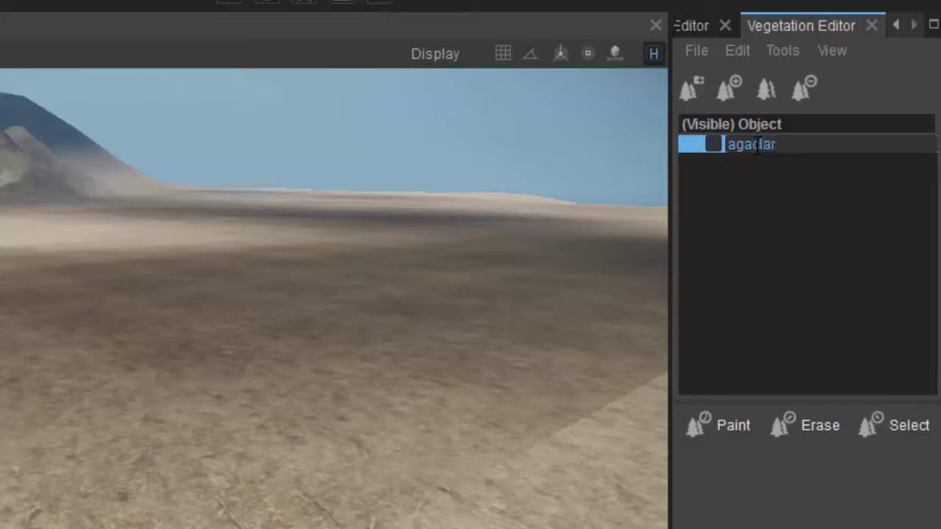
pyautogui.press('Return')
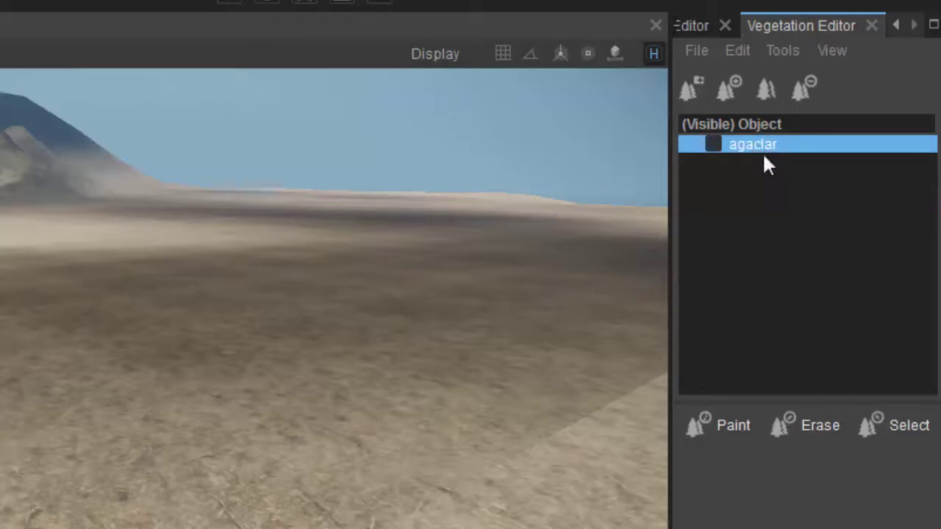
# Add all five palm tree .cgf models from objects/natural/trees/palm_tree to the agaclar group.
pyautogui.rightClick(778, 157)
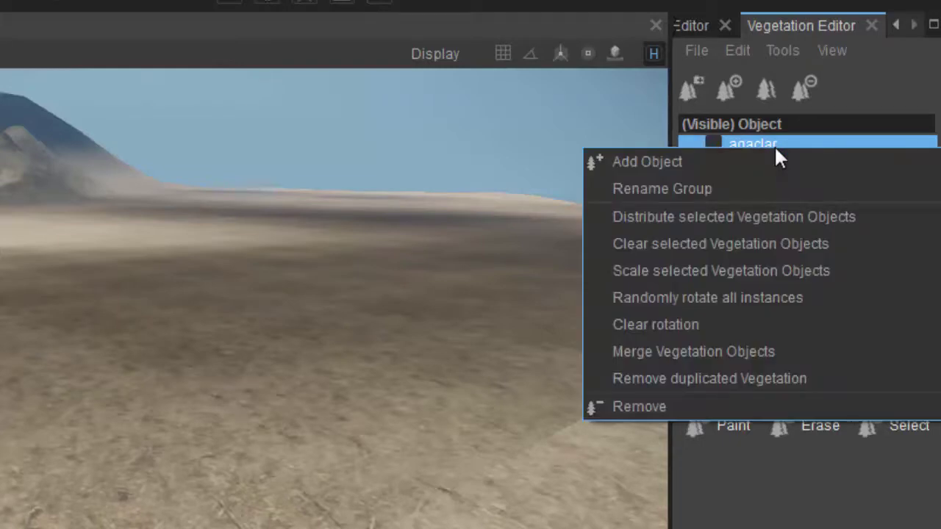
pyautogui.click(638, 162)
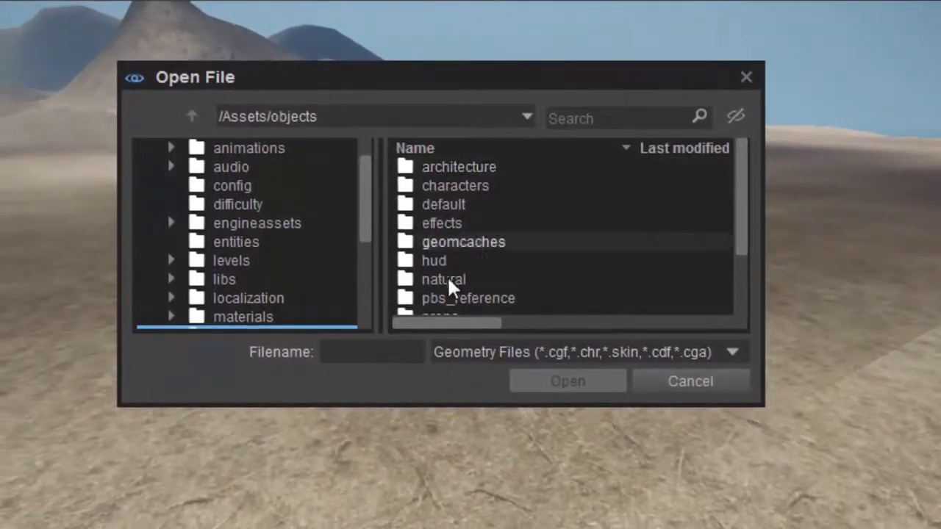
pyautogui.click(445, 283)
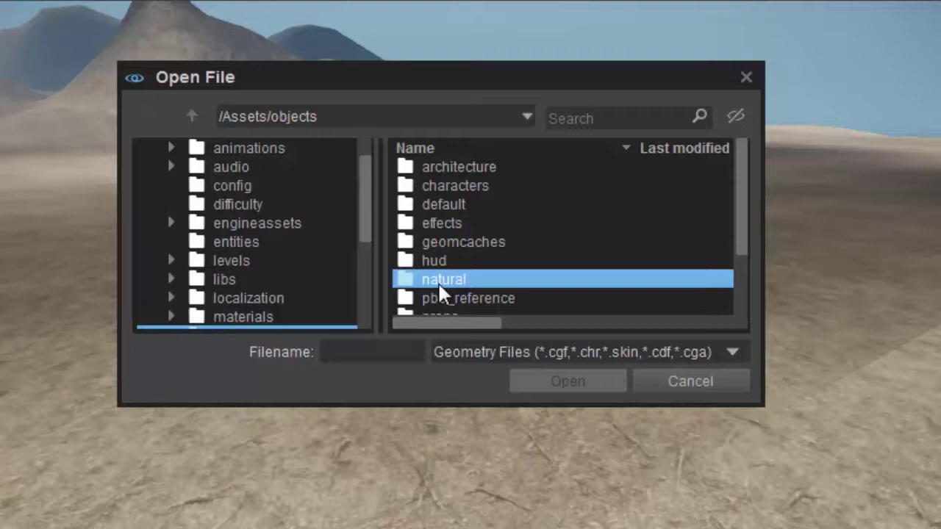
pyautogui.doubleClick(439, 282)
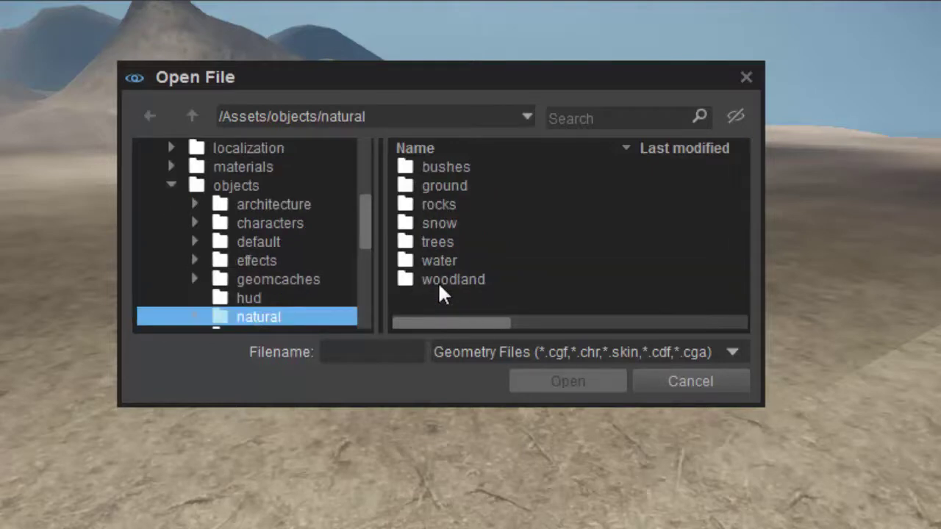
pyautogui.click(441, 244)
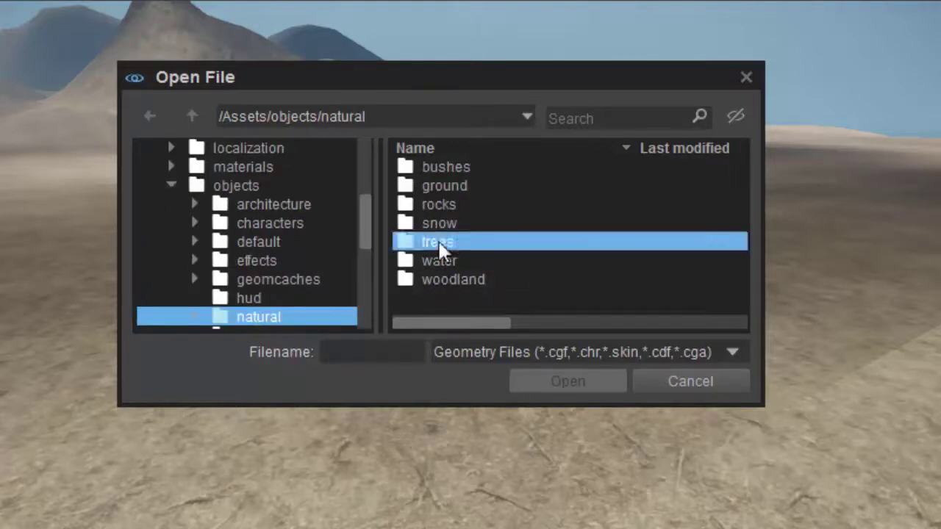
pyautogui.doubleClick(441, 244)
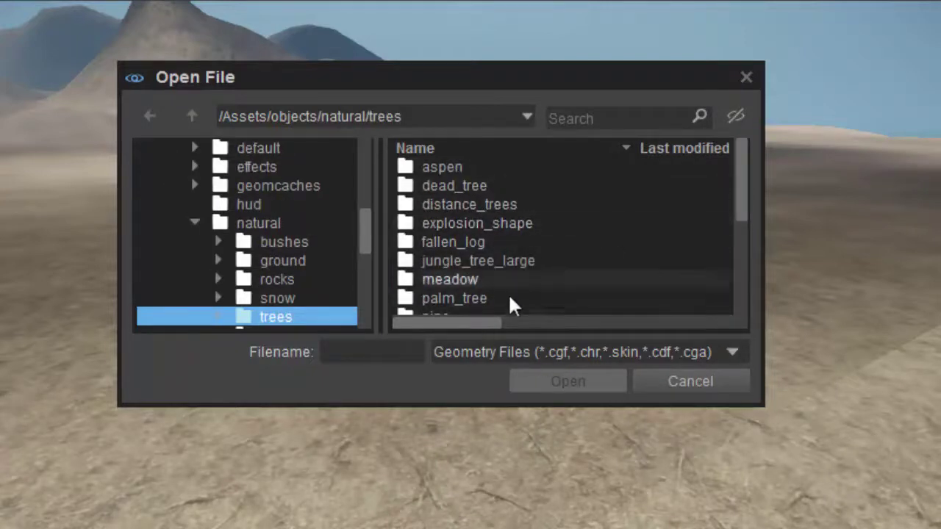
pyautogui.click(476, 297)
pyautogui.scroll(-1, 619, 242)
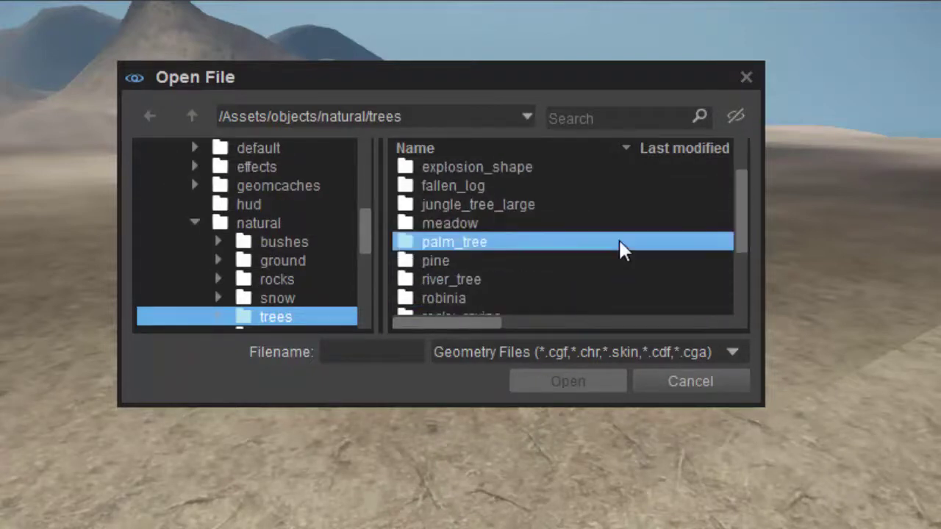
pyautogui.doubleClick(435, 242)
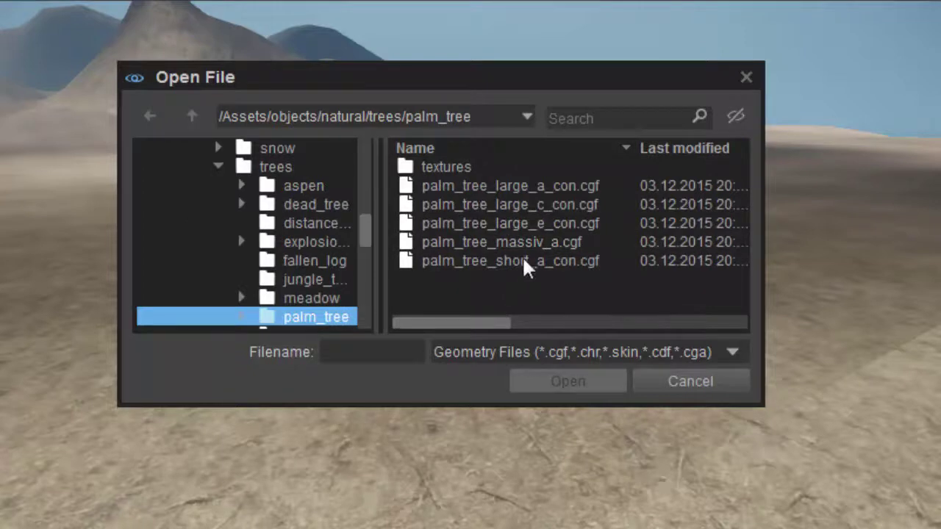
pyautogui.click(523, 186)
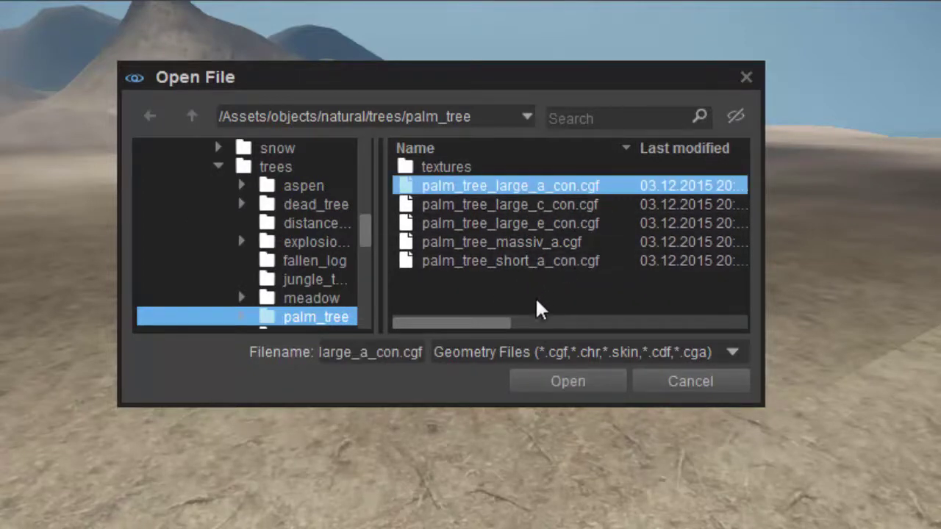
pyautogui.keyDown('shift'); pyautogui.click(487, 266); pyautogui.keyUp('shift')
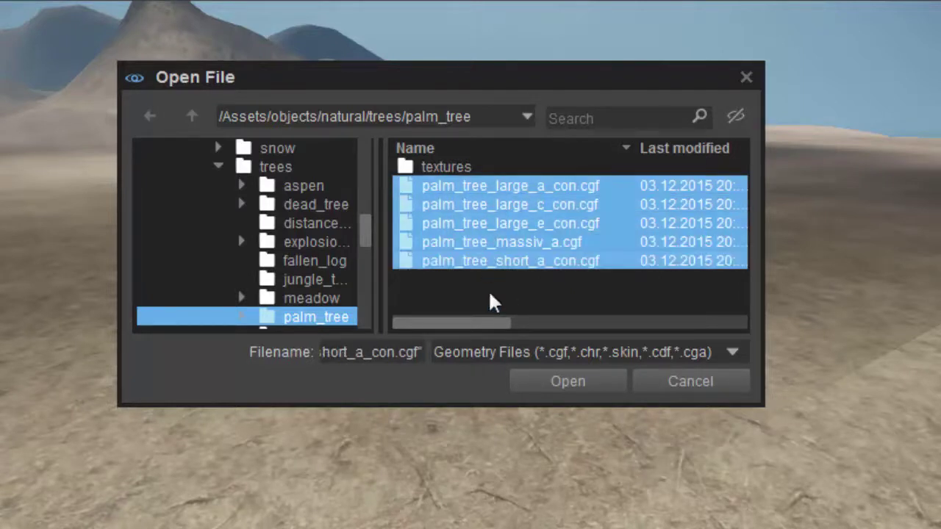
pyautogui.click(571, 383)
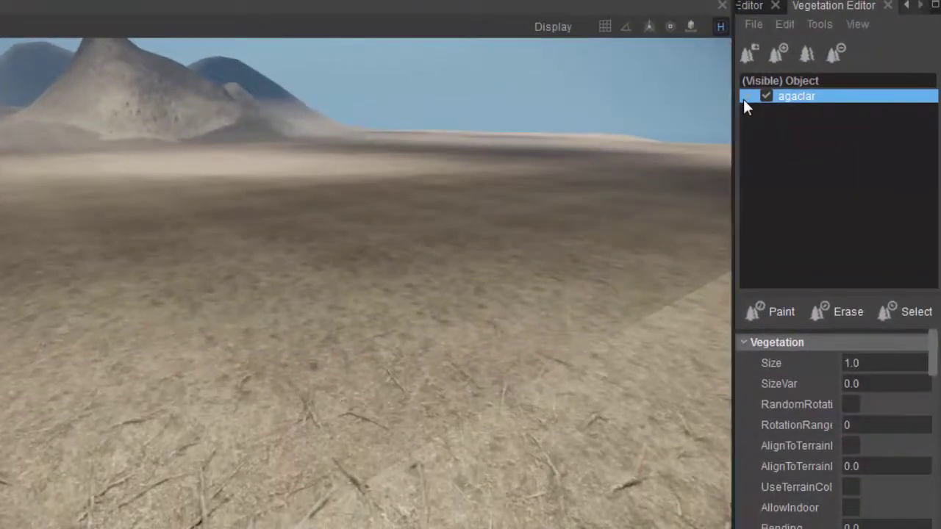
# Expand the agaclar group and enable random rotation for all of its palm tree objects.
pyautogui.click(744, 99)
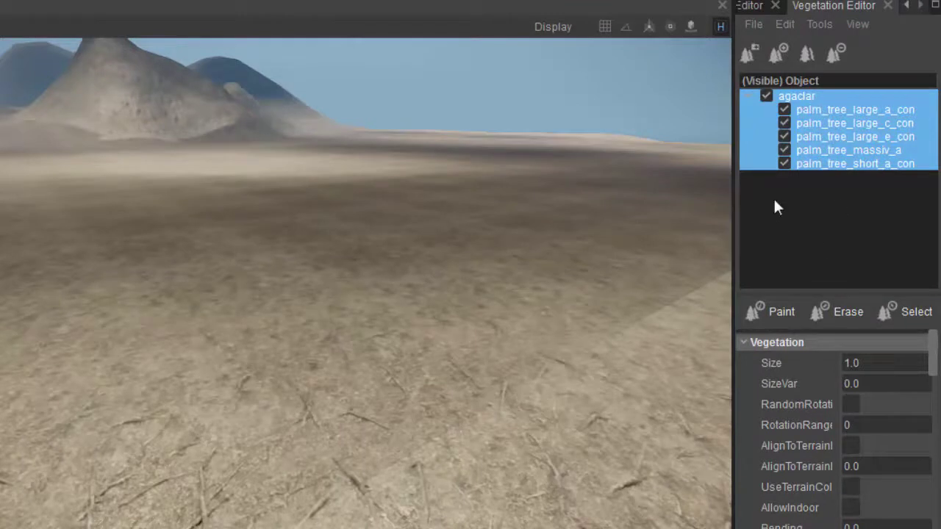
pyautogui.click(822, 165)
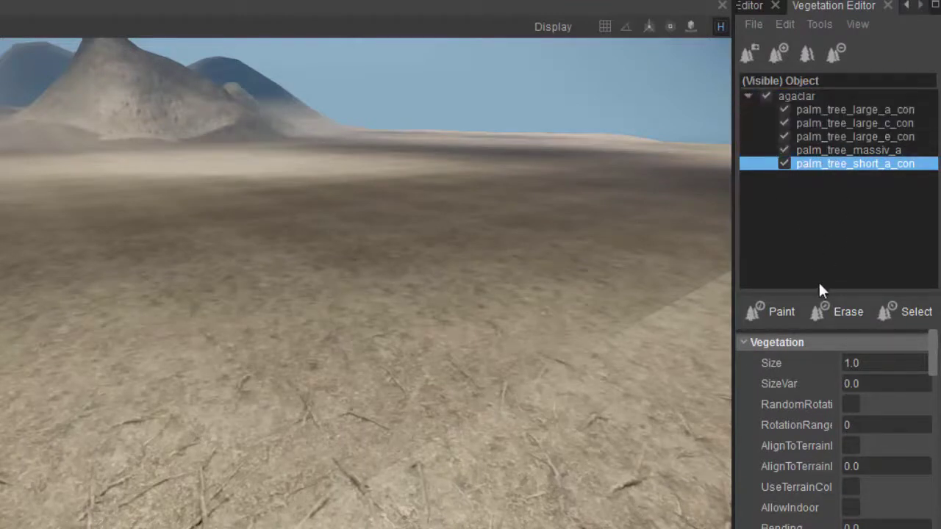
pyautogui.click(798, 96)
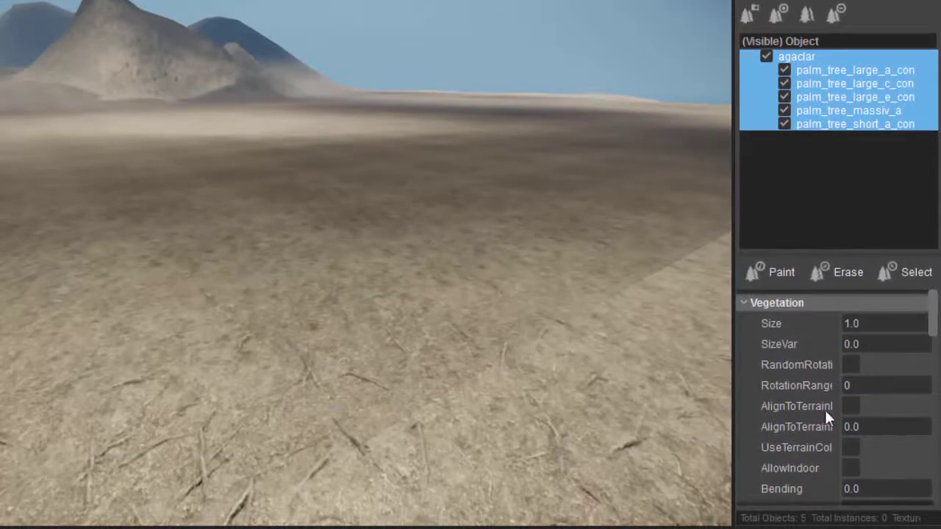
pyautogui.click(842, 374)
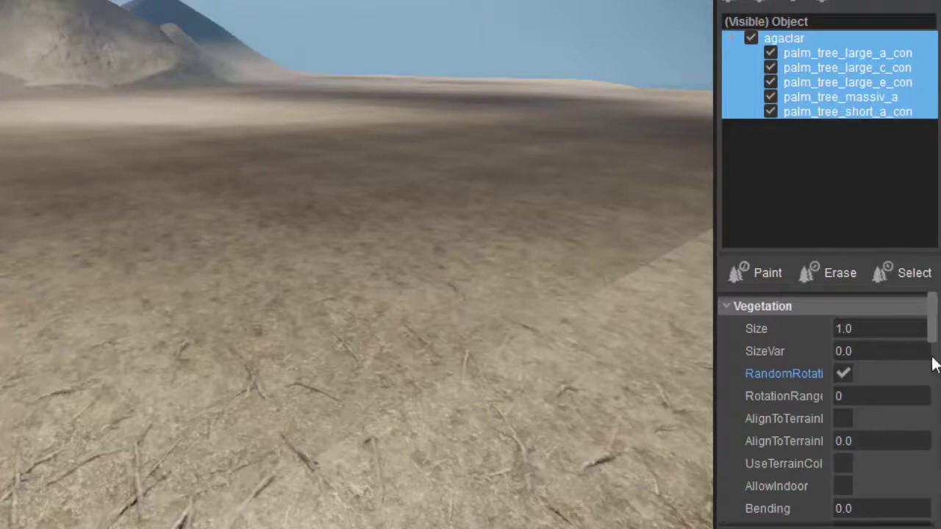
# Set the Bending value of all palm trees in the agaclar group to 3.
pyautogui.moveTo(933, 338); pyautogui.dragTo(935, 377)
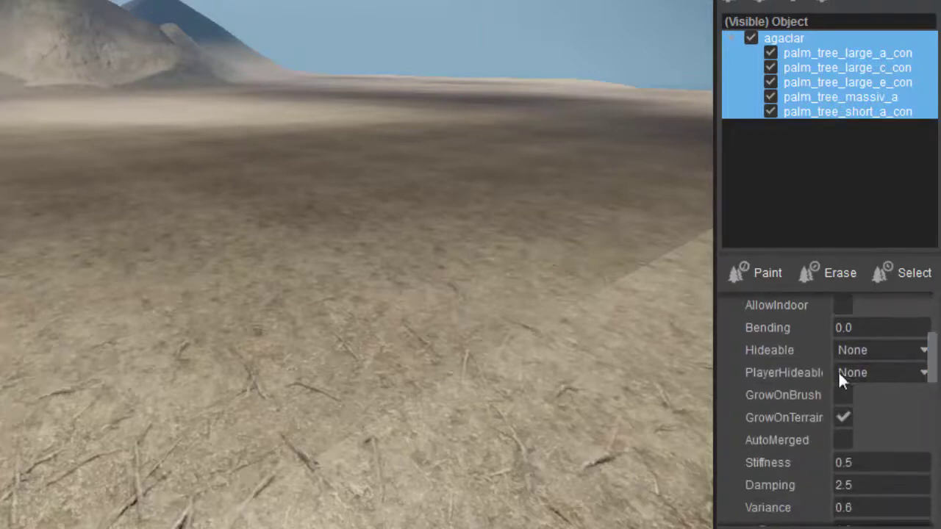
pyautogui.click(838, 328)
pyautogui.click(839, 329)
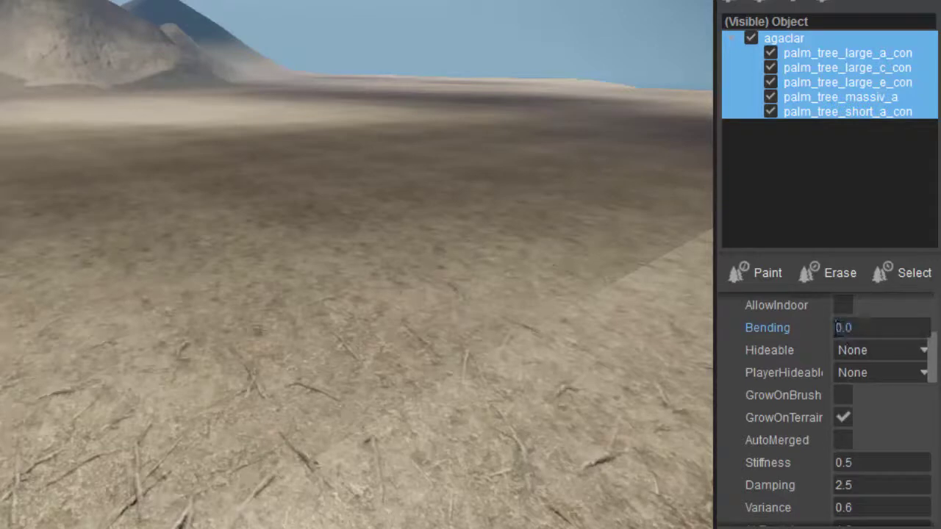
pyautogui.doubleClick(835, 329)
pyautogui.moveTo(836, 328); pyautogui.dragTo(841, 328)
pyautogui.write('3')
# Paint one palm_tree_massiv_a onto the open sandy terrain.
pyautogui.click(826, 99)
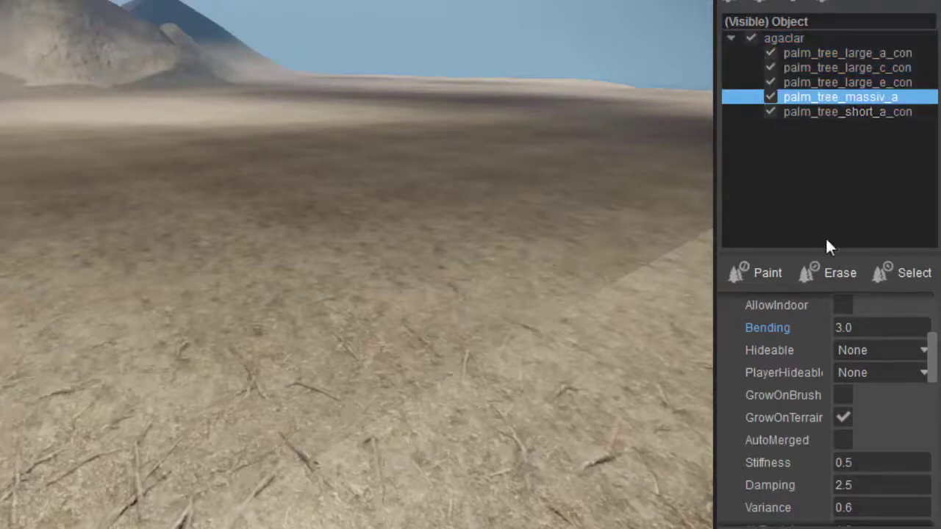
pyautogui.click(750, 279)
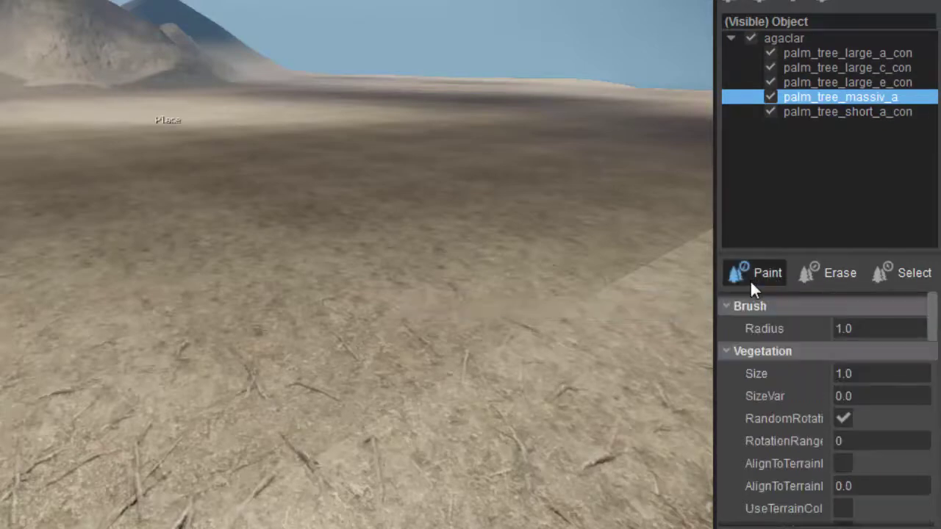
pyautogui.click(364, 233)
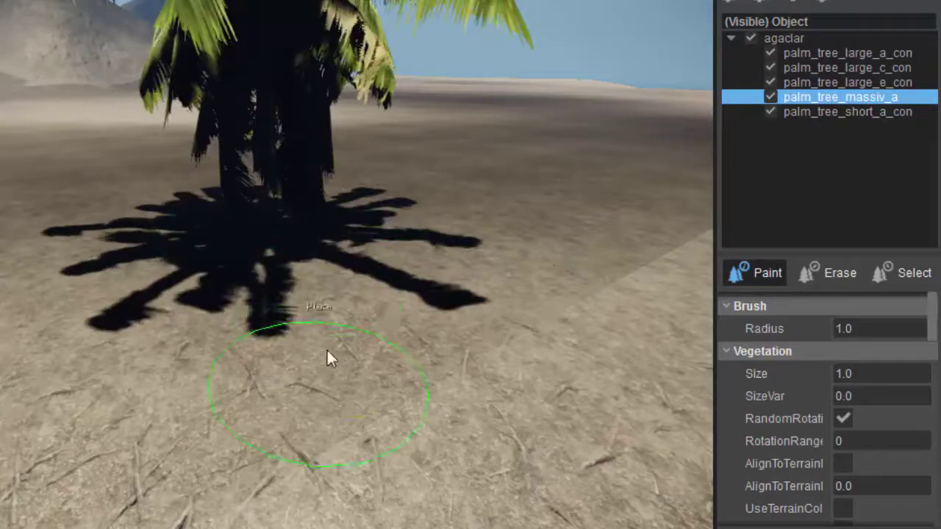
# Paint one palm_tree_large_c_con on the terrain beside the massive palm.
pyautogui.scroll(-3, 326, 349)
pyautogui.moveTo(327, 350); pyautogui.dragTo(409, 347, button='right')
pyautogui.press('w')
pyautogui.press('w')
pyautogui.press('s')
pyautogui.press('s')
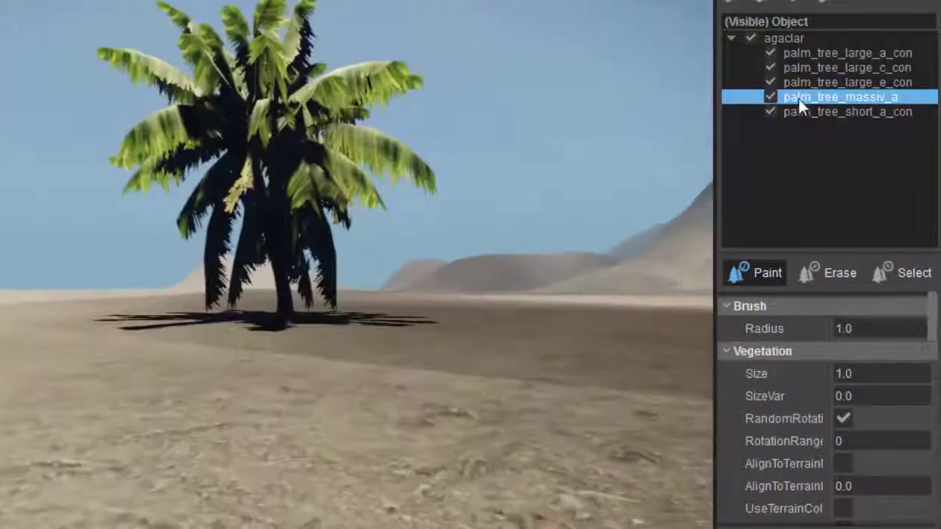
pyautogui.click(843, 67)
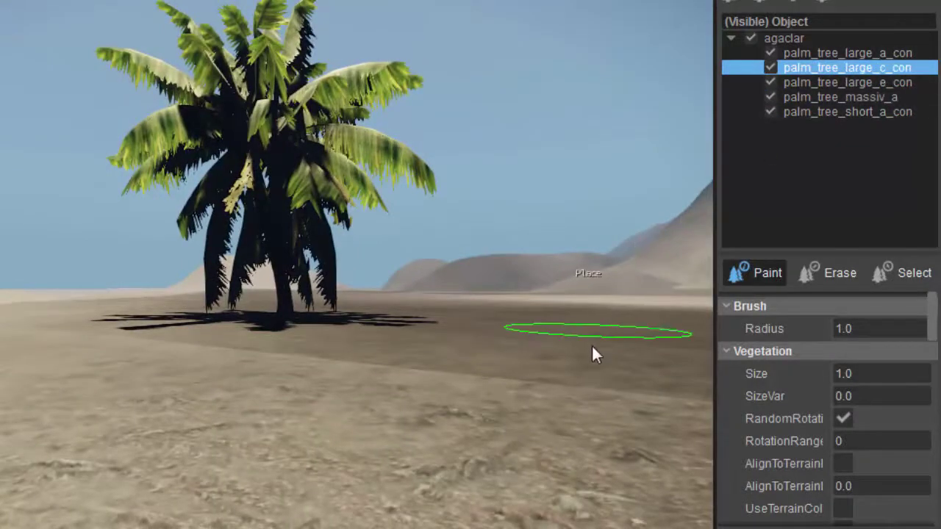
pyautogui.click(591, 344)
# Paint three more palm_tree_large_c_con trees on the ground around the two existing palms.
pyautogui.scroll(3, 472, 436)
pyautogui.press('s')
pyautogui.moveTo(472, 439)
pyautogui.mouseDown(button='right')
pyautogui.moveTo(510, 420)
pyautogui.moveTo(466, 435)
pyautogui.mouseUp(button='right')
pyautogui.press('a')
pyautogui.press('w')
pyautogui.scroll(-5, 465, 434)
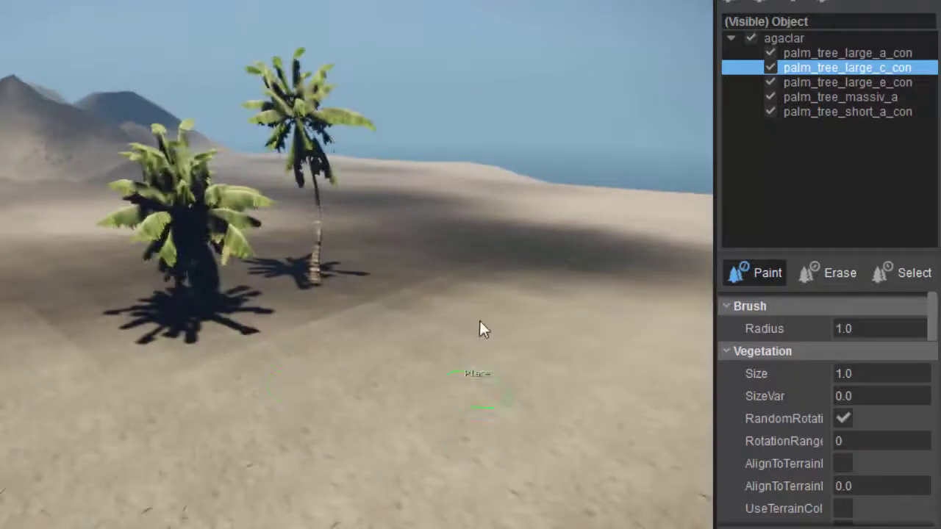
pyautogui.click(482, 250)
pyautogui.click(539, 240)
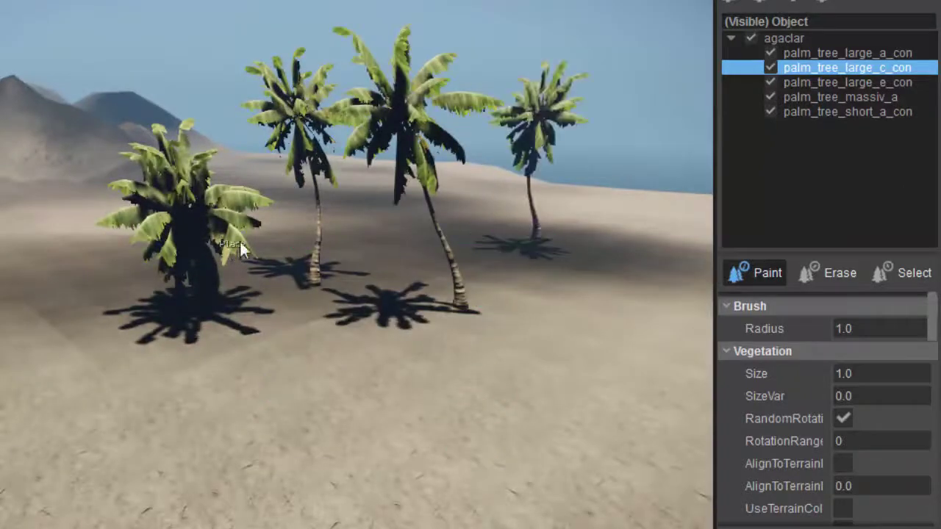
pyautogui.click(259, 223)
# Paint two palm_tree_short_a_con trees on the open sand in front of the tall palms.
pyautogui.click(801, 114)
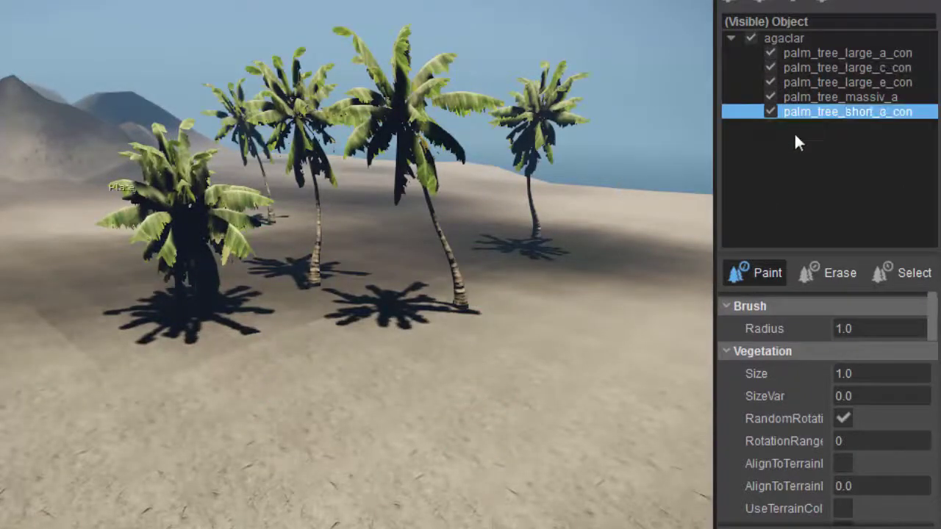
pyautogui.click(556, 416)
pyautogui.click(633, 331)
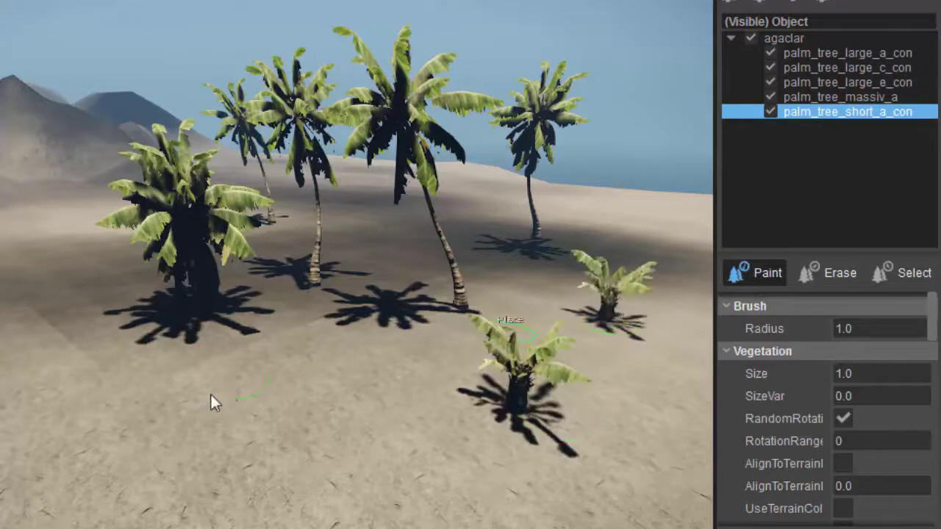
# Paint two more palm_tree_short_a_con and two palm_tree_massiv_a trees on the open sand beside the existing massive palm.
pyautogui.moveTo(174, 423); pyautogui.dragTo(129, 445, button='right')
pyautogui.click(170, 310)
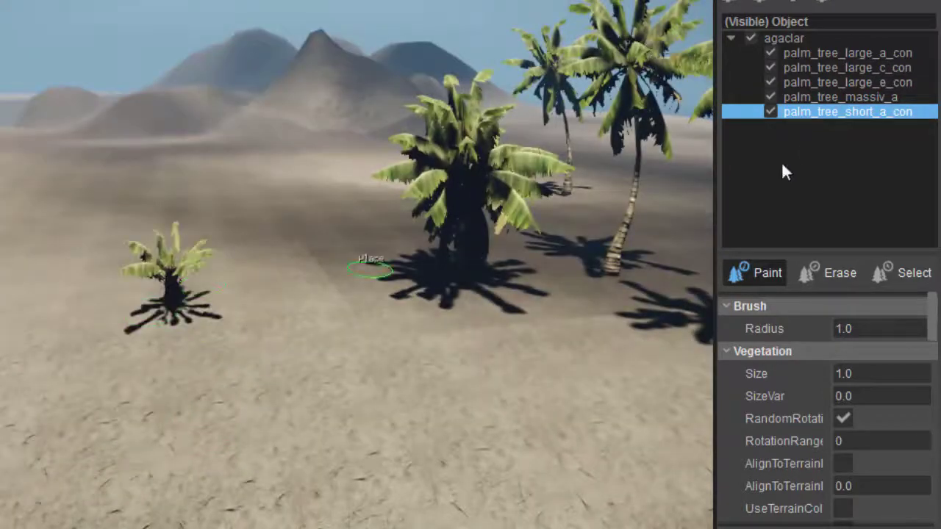
pyautogui.click(830, 97)
pyautogui.click(203, 178)
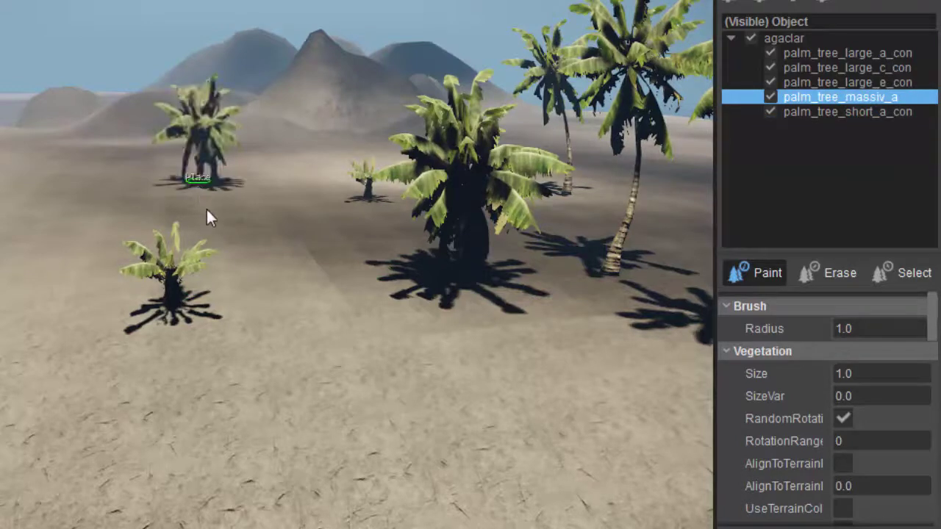
pyautogui.click(305, 284)
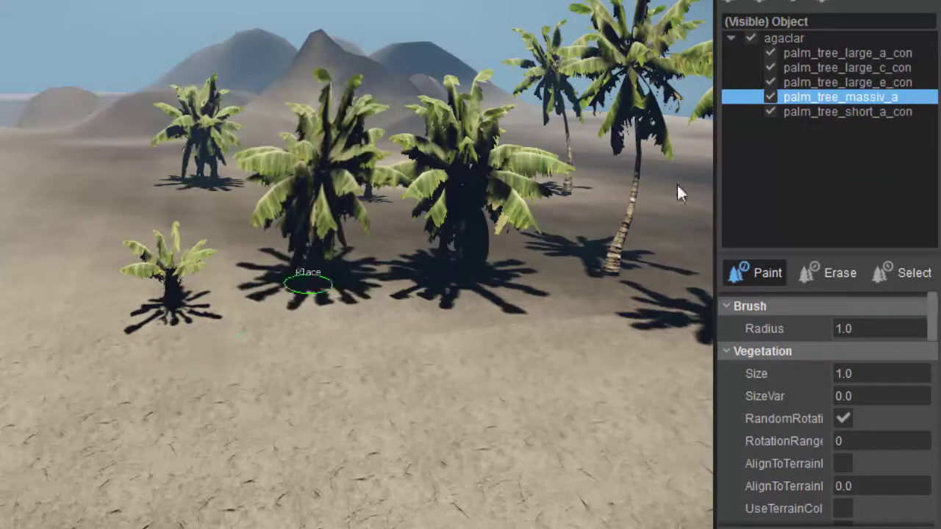
# Paint four palm_tree_large_a_con trees on the sand around and between the palms of the grove.
pyautogui.click(820, 52)
pyautogui.click(78, 201)
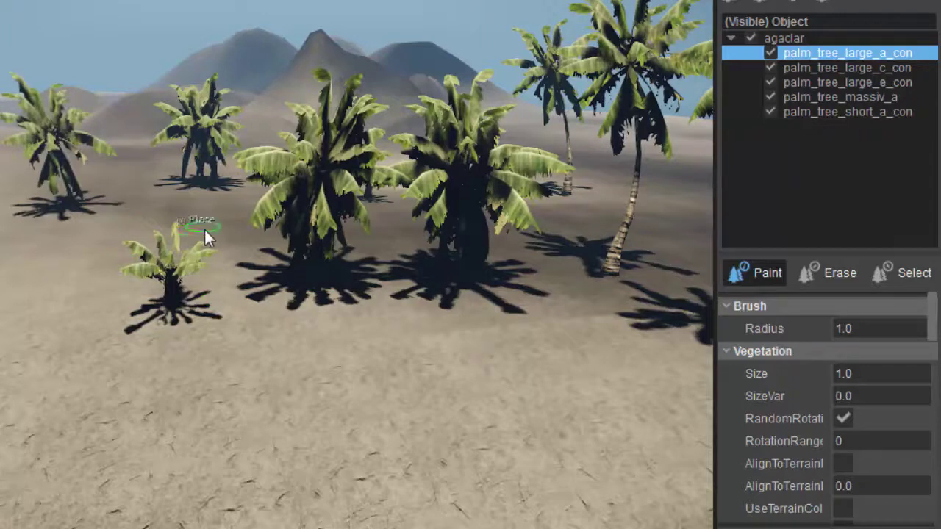
pyautogui.click(204, 228)
pyautogui.moveTo(253, 333); pyautogui.dragTo(225, 335, button='right')
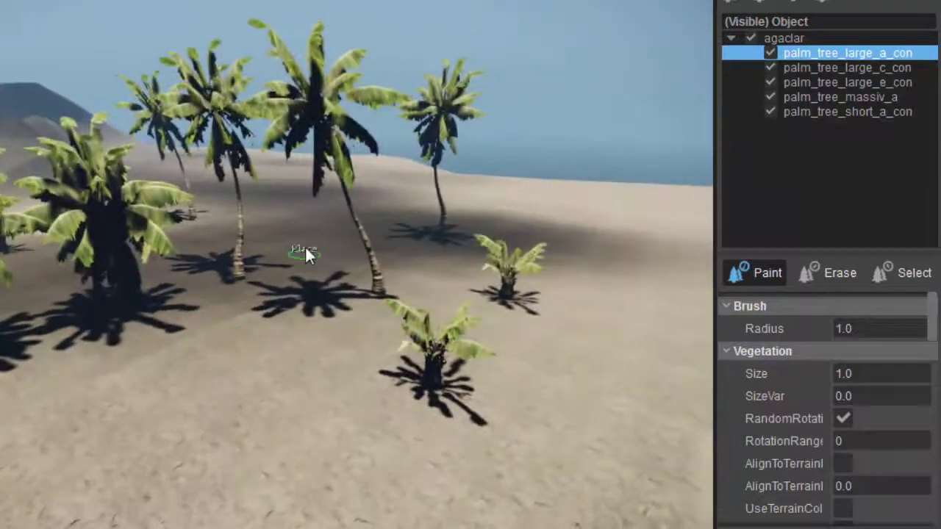
pyautogui.click(307, 241)
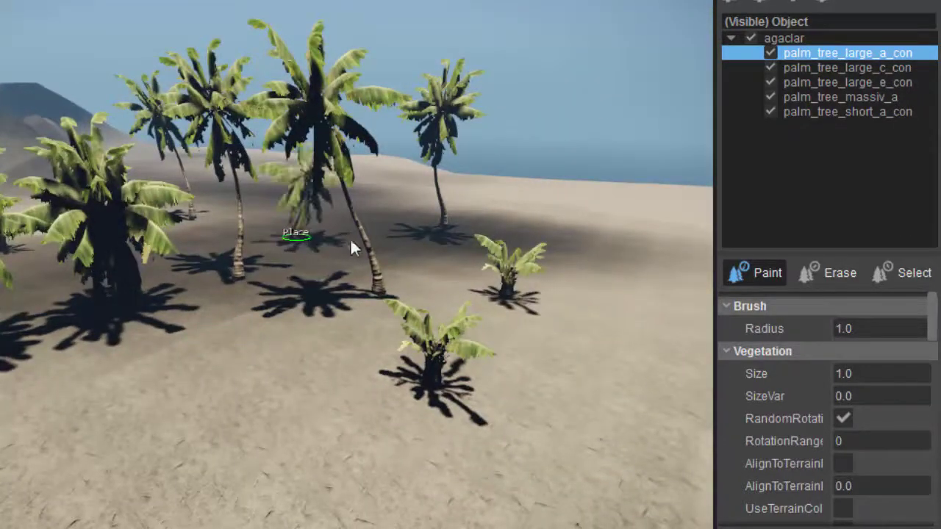
pyautogui.click(654, 404)
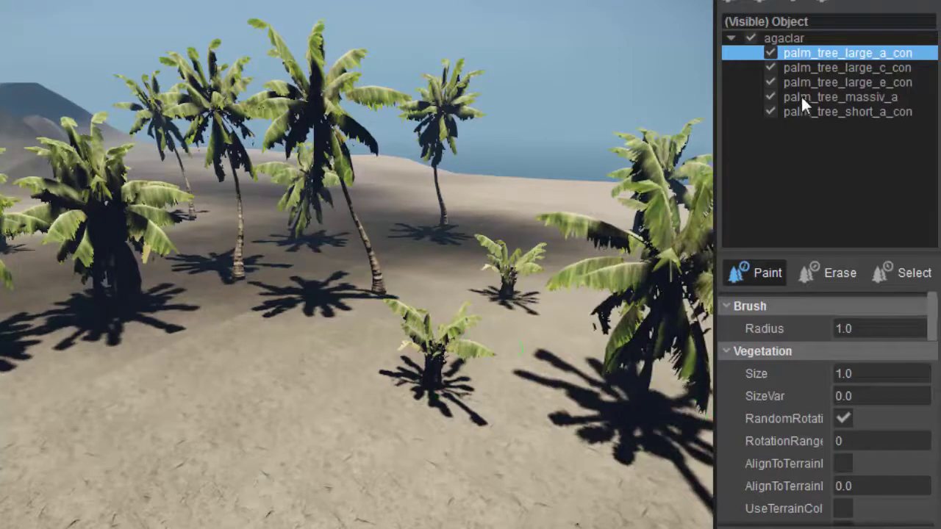
# Paint two palm_tree_large_c_con trees on the sand in front of the grove, near the short palms.
pyautogui.click(830, 67)
pyautogui.click(274, 395)
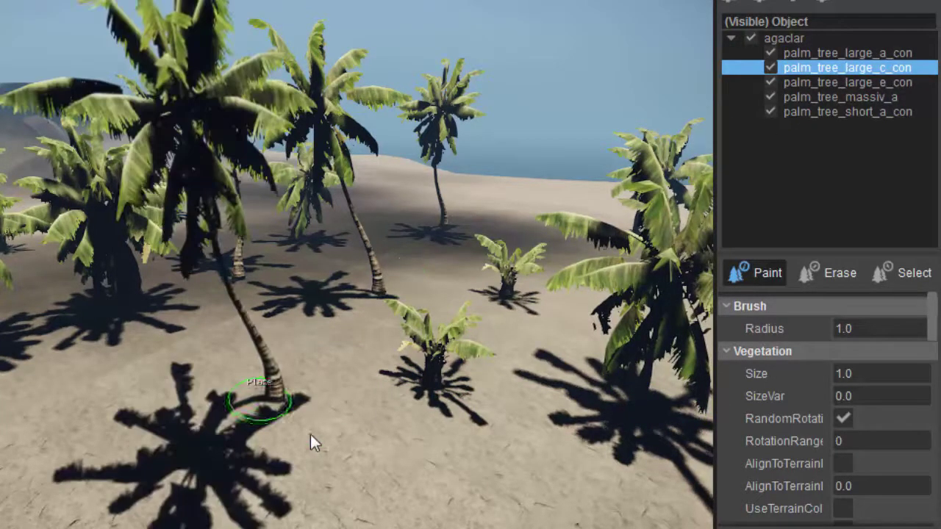
pyautogui.click(455, 313)
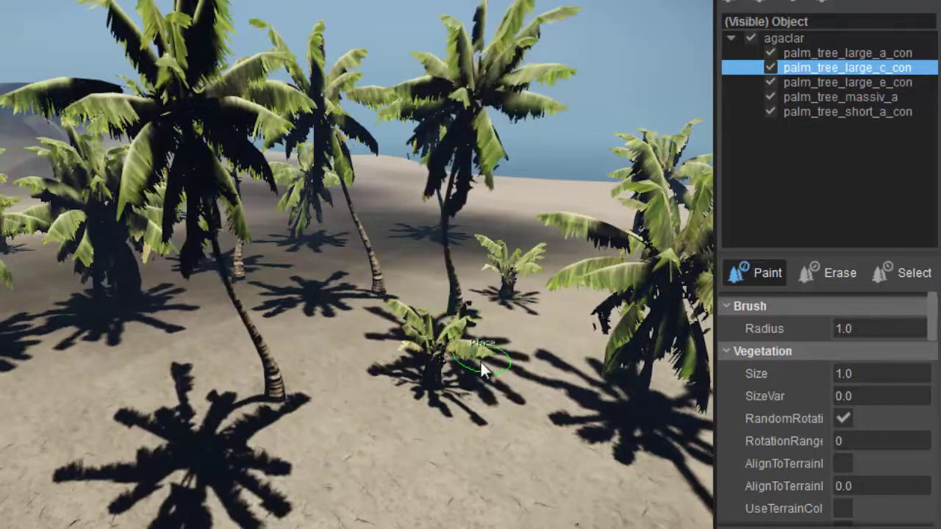
# Paint five palm_tree_large_c_con trees on the sandy shore beside the water inlet.
pyautogui.moveTo(456, 429)
pyautogui.mouseDown(button='right')
pyautogui.moveTo(378, 425)
pyautogui.moveTo(450, 430)
pyautogui.moveTo(463, 373)
pyautogui.mouseUp(button='right')
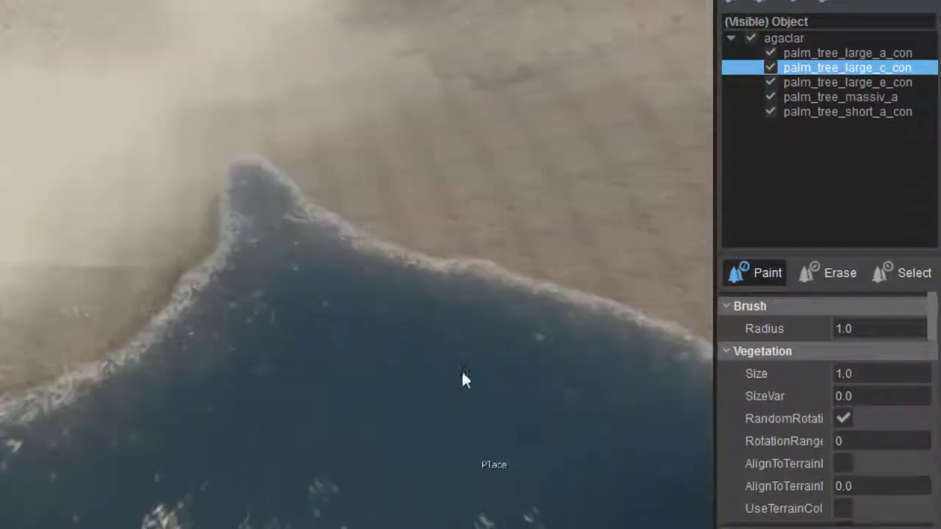
pyautogui.click(592, 278)
pyautogui.scroll(-5, 510, 367)
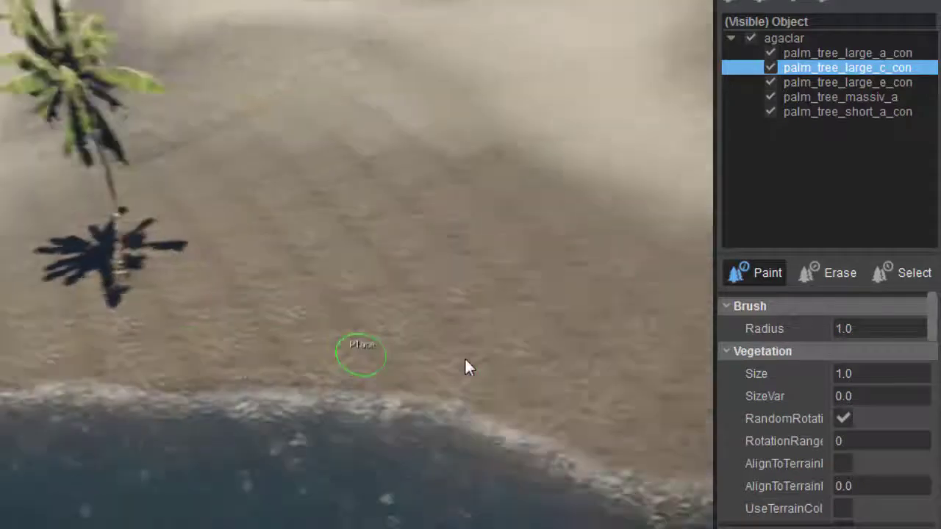
pyautogui.click(485, 218)
pyautogui.click(315, 217)
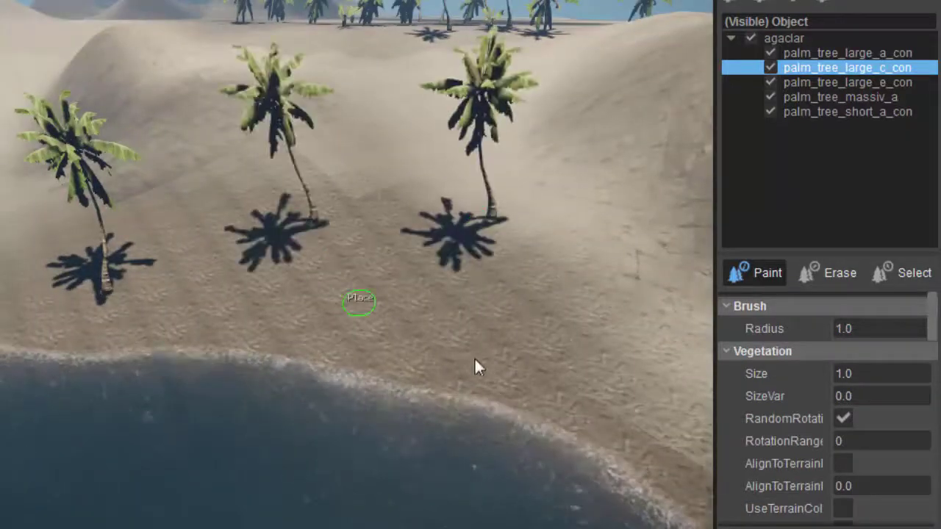
pyautogui.click(548, 393)
pyautogui.click(423, 401)
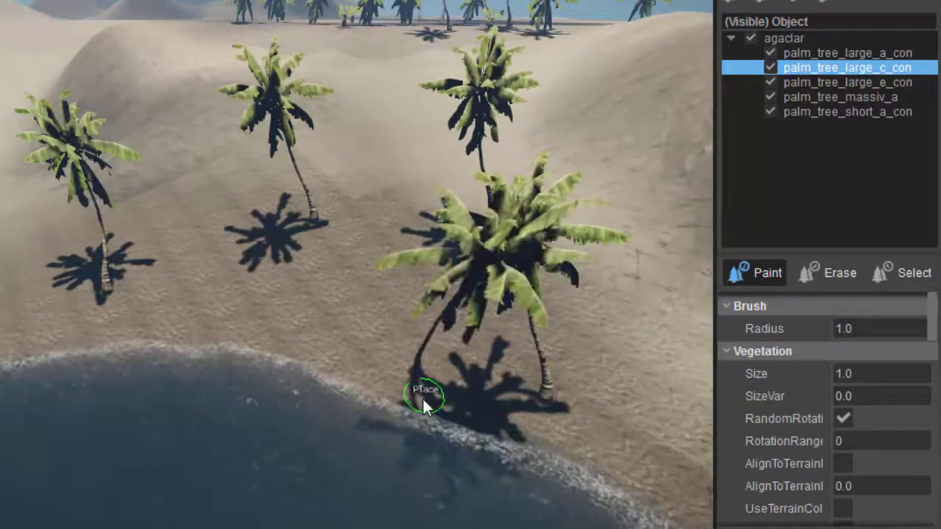
# Paint six more palm_tree_large_c_con trees farther along the inlet's shoreline toward the rocky slope.
pyautogui.scroll(5, 422, 415)
pyautogui.click(423, 294)
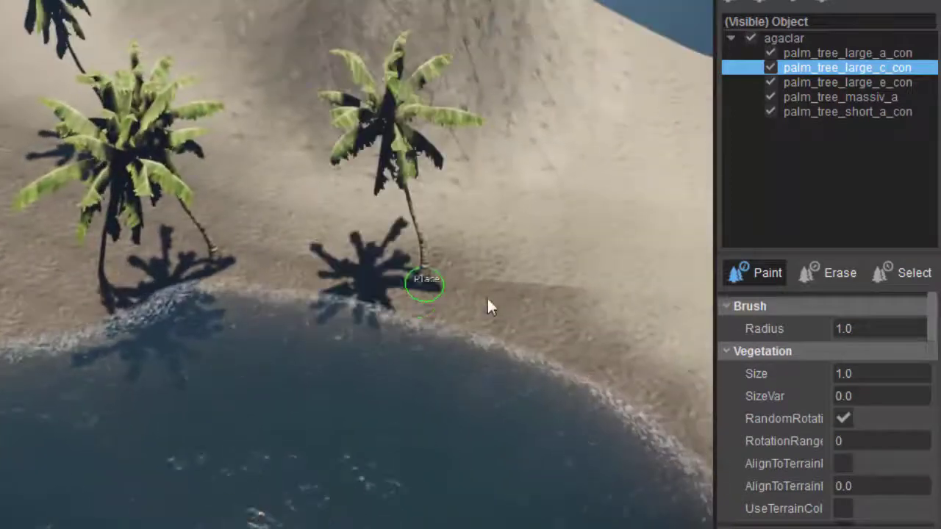
pyautogui.click(593, 289)
pyautogui.scroll(-5, 597, 281)
pyautogui.moveTo(597, 280); pyautogui.dragTo(597, 279, button='right')
pyautogui.click(324, 178)
pyautogui.click(246, 141)
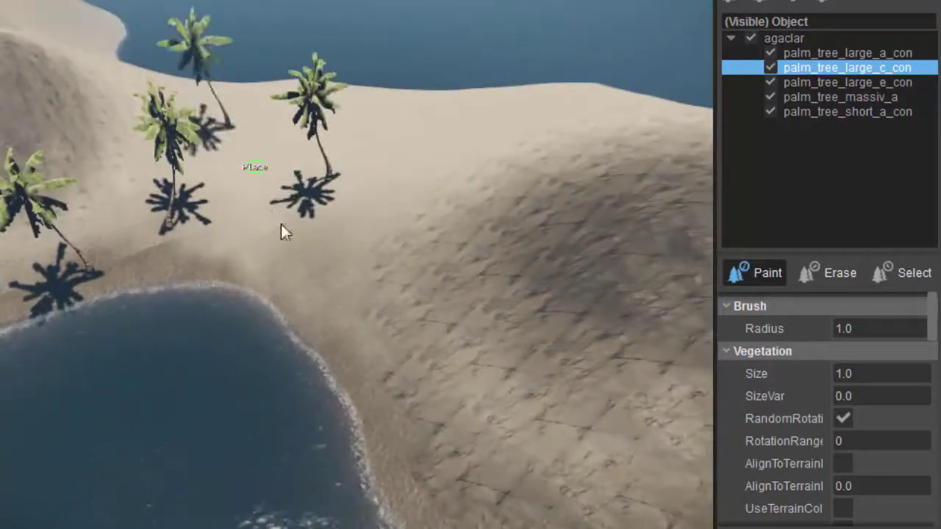
pyautogui.click(283, 224)
pyautogui.click(297, 288)
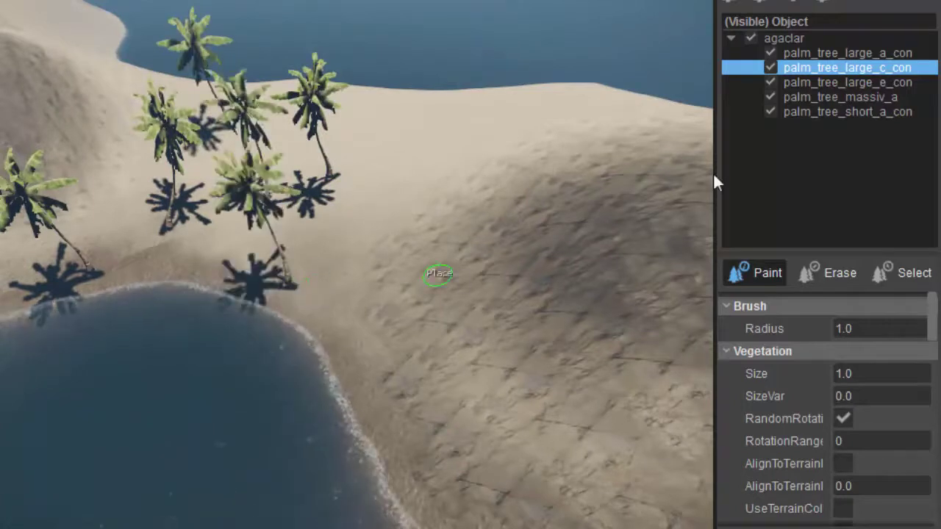
# Paint six palm_tree_massiv_a trees among and behind the tall palms near the rocky slope.
pyautogui.click(830, 99)
pyautogui.click(376, 219)
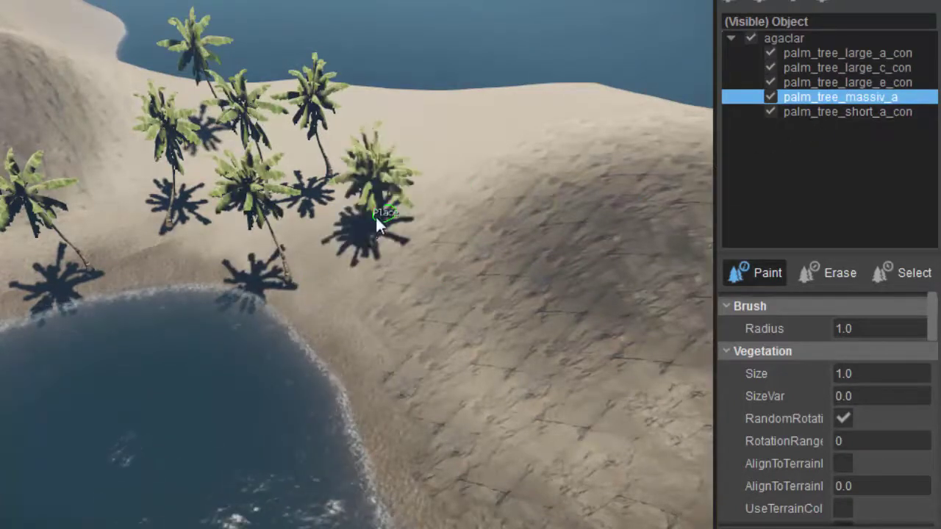
pyautogui.click(198, 261)
pyautogui.click(318, 201)
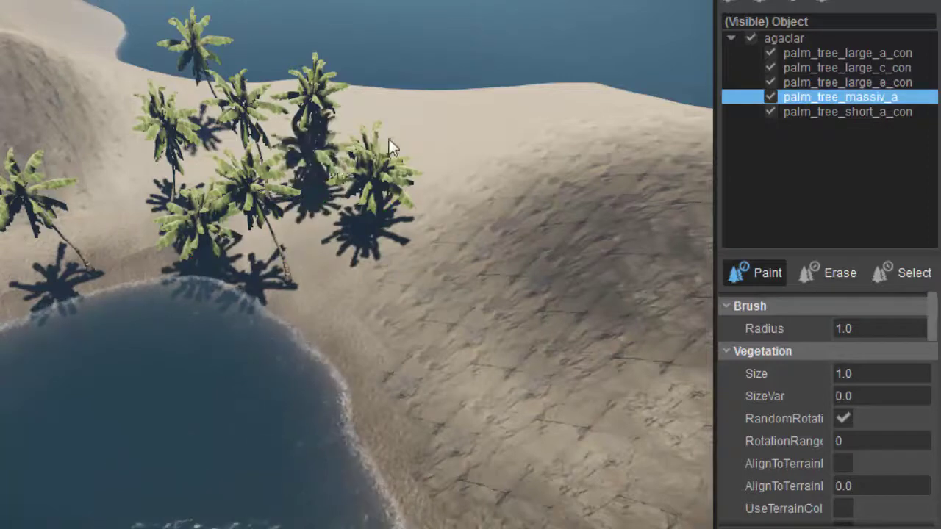
pyautogui.click(389, 139)
pyautogui.click(458, 129)
pyautogui.click(117, 189)
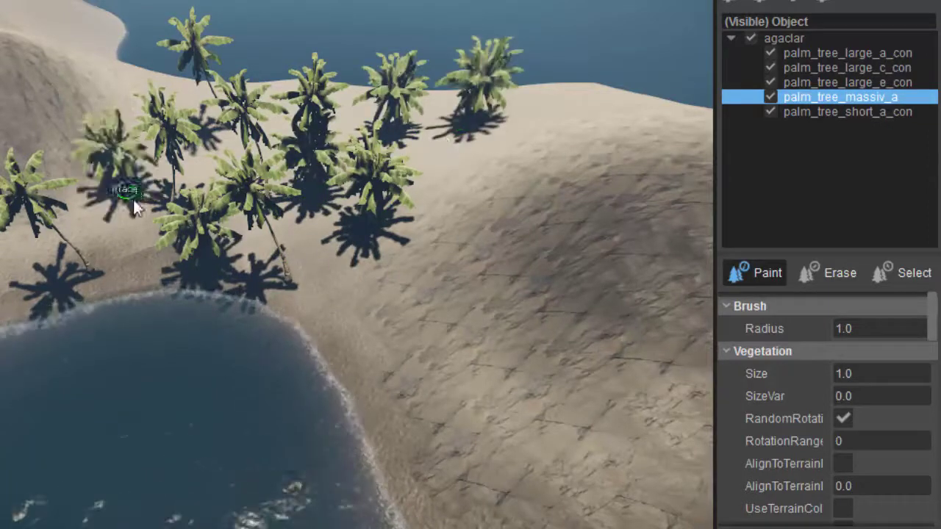
# Paint several more palm_tree_massiv_a trees among the tall palms along the rest of the inlet's shore.
pyautogui.moveTo(133, 199)
pyautogui.mouseDown(button='right')
pyautogui.moveTo(112, 213)
pyautogui.moveTo(82, 211)
pyautogui.mouseUp(button='right')
pyautogui.click(193, 158)
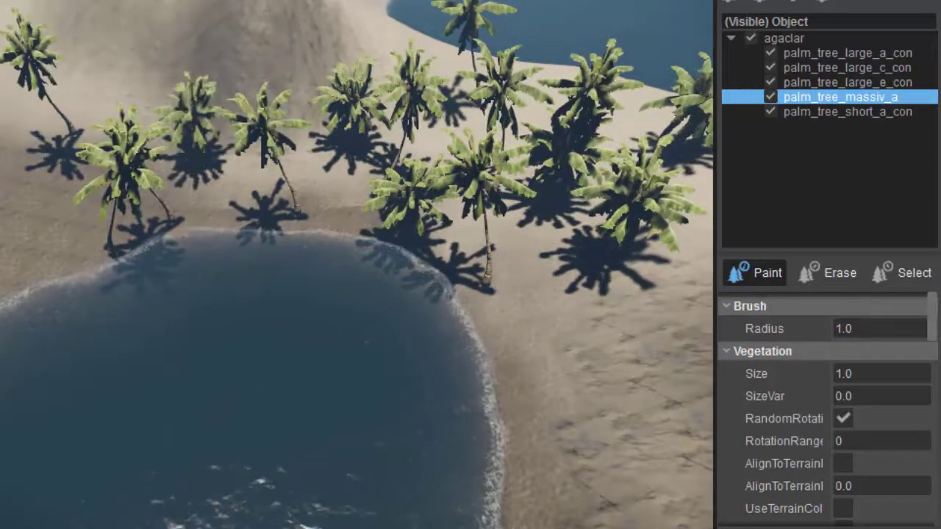
pyautogui.click(22, 223)
pyautogui.moveTo(19, 224)
pyautogui.mouseDown(button='right')
pyautogui.moveTo(3, 226)
pyautogui.moveTo(63, 218)
pyautogui.mouseUp(button='right')
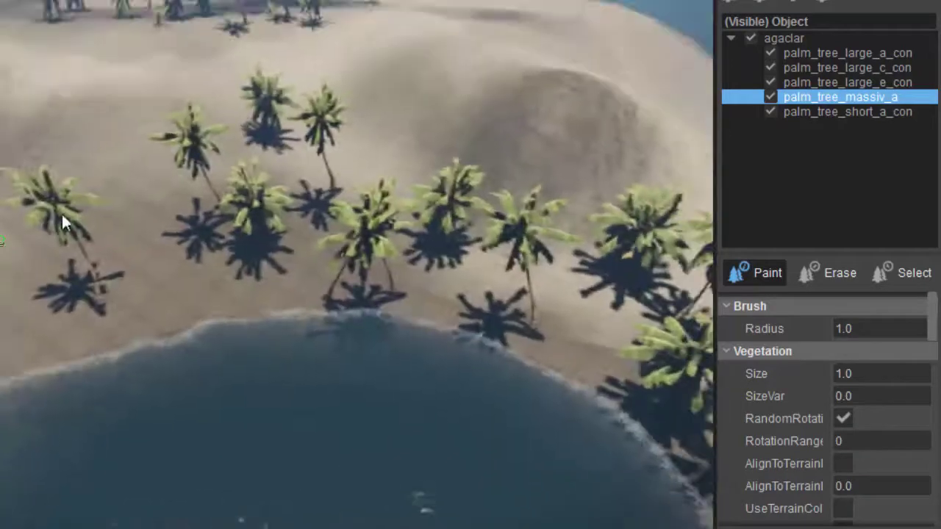
pyautogui.click(192, 303)
pyautogui.moveTo(158, 317); pyautogui.dragTo(200, 312, button='right')
pyautogui.click(35, 408)
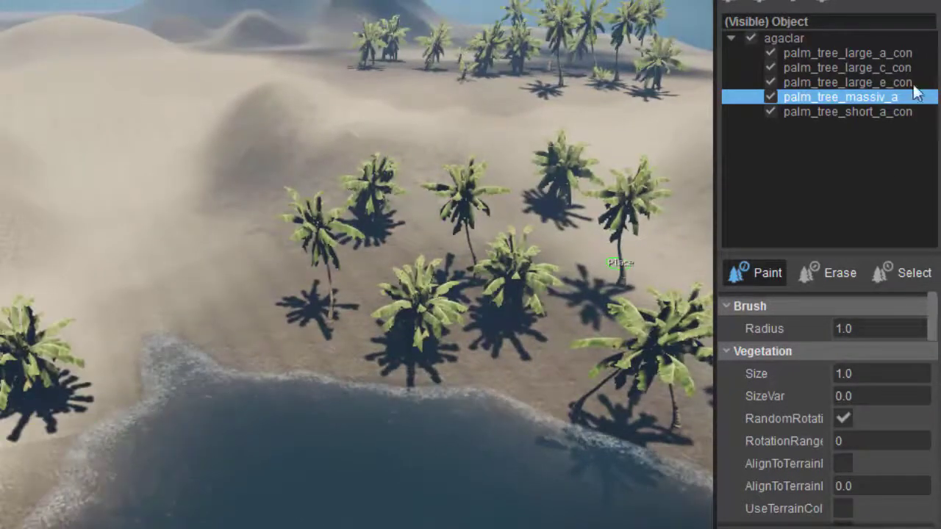
# Paint palm_tree_large_c_con trees on the sparsely planted side of the inlet and several palm_tree_short_a_con trees among the shoreline palms.
pyautogui.click(888, 69)
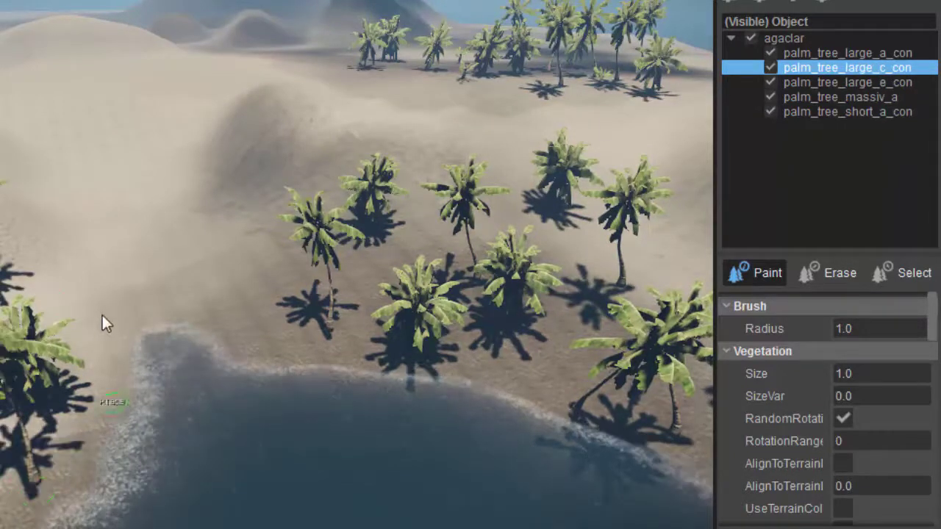
pyautogui.click(98, 289)
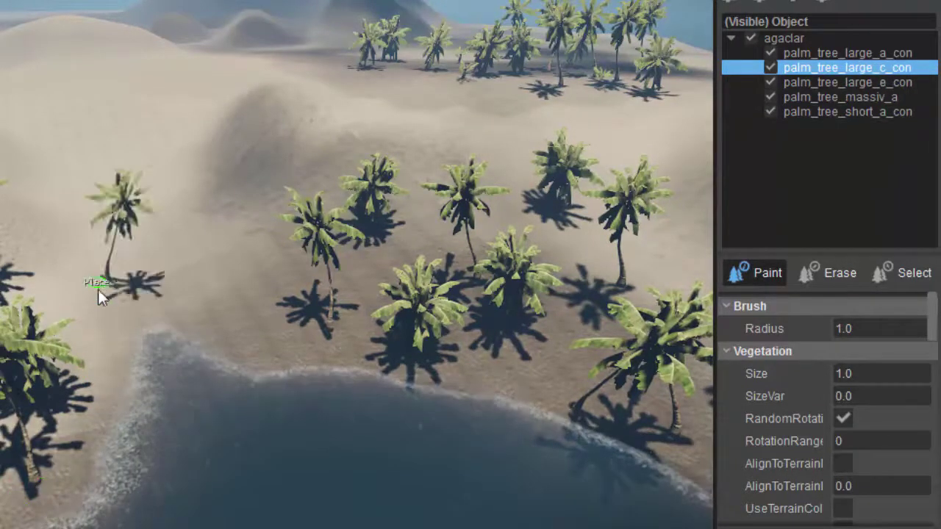
pyautogui.click(842, 114)
pyautogui.click(64, 313)
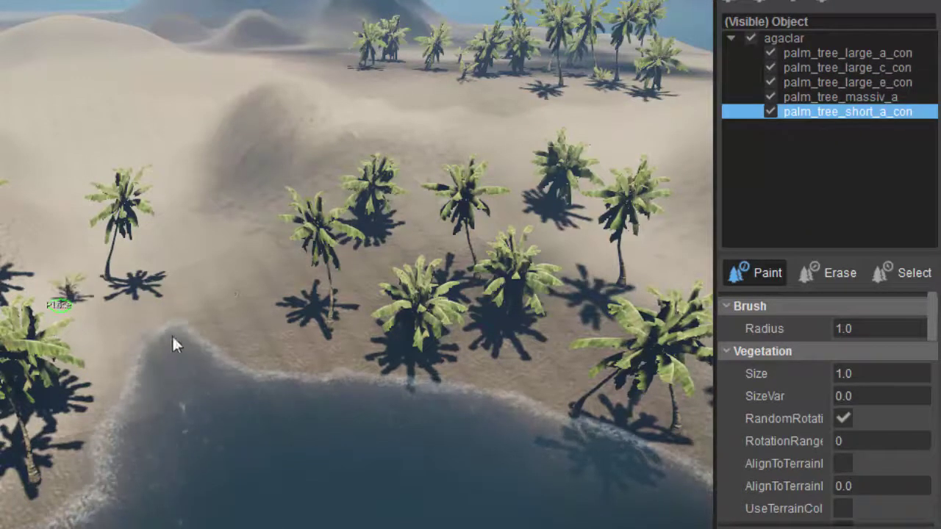
pyautogui.click(361, 324)
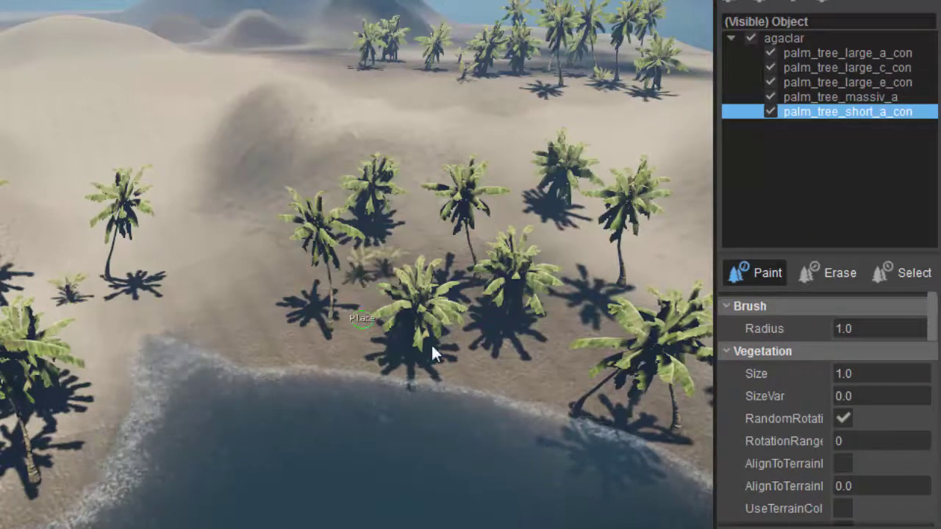
pyautogui.click(598, 375)
pyautogui.click(567, 270)
# Paint one palm_tree_short_a_con tree on the open sand in front of the first grove and leave painting mode.
pyautogui.press('w')
pyautogui.moveTo(593, 288); pyautogui.dragTo(594, 324, button='right')
pyautogui.click(594, 324)
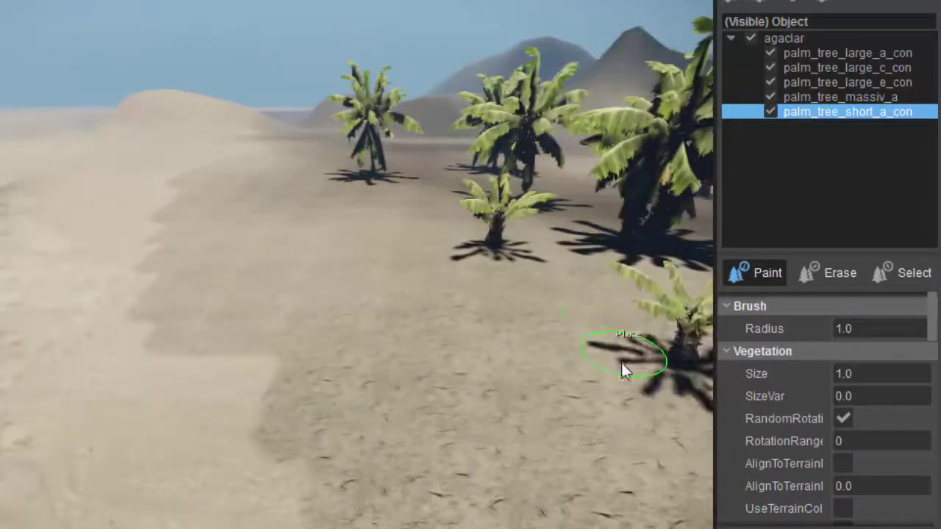
pyautogui.moveTo(588, 388); pyautogui.dragTo(480, 358, button='right')
pyautogui.press('Escape')
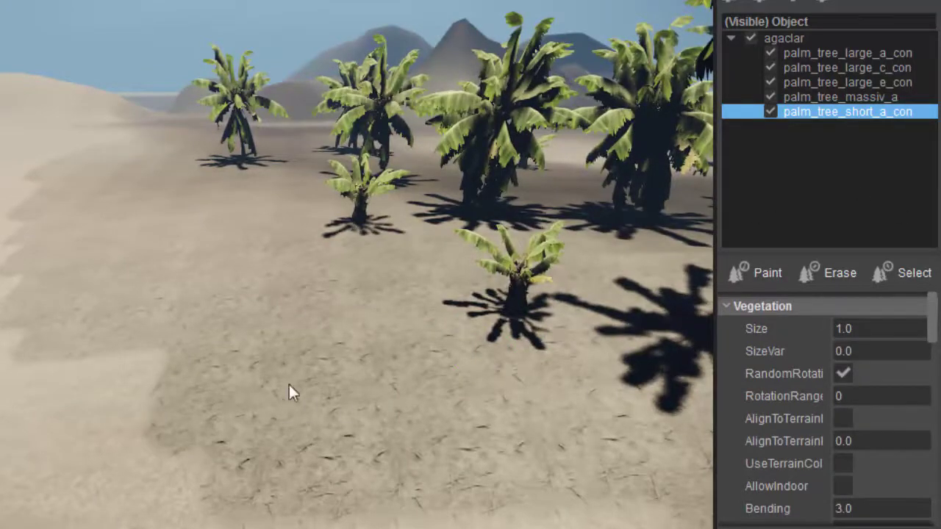
# Inspect the first palm grove from ground level.
pyautogui.moveTo(289, 384)
pyautogui.mouseDown(button='right')
pyautogui.moveTo(356, 363)
pyautogui.moveTo(275, 363)
pyautogui.moveTo(293, 385)
pyautogui.mouseUp(button='right')
pyautogui.press('w')
pyautogui.press('w')
pyautogui.press('s')
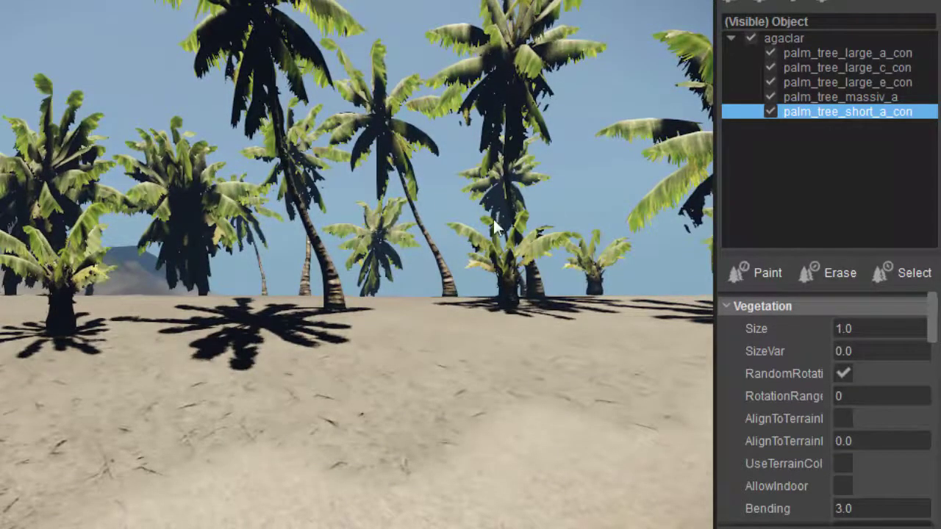
pyautogui.moveTo(463, 369); pyautogui.dragTo(465, 370, button='right')
pyautogui.moveTo(550, 372); pyautogui.dragTo(555, 374, button='right')
pyautogui.press('w')
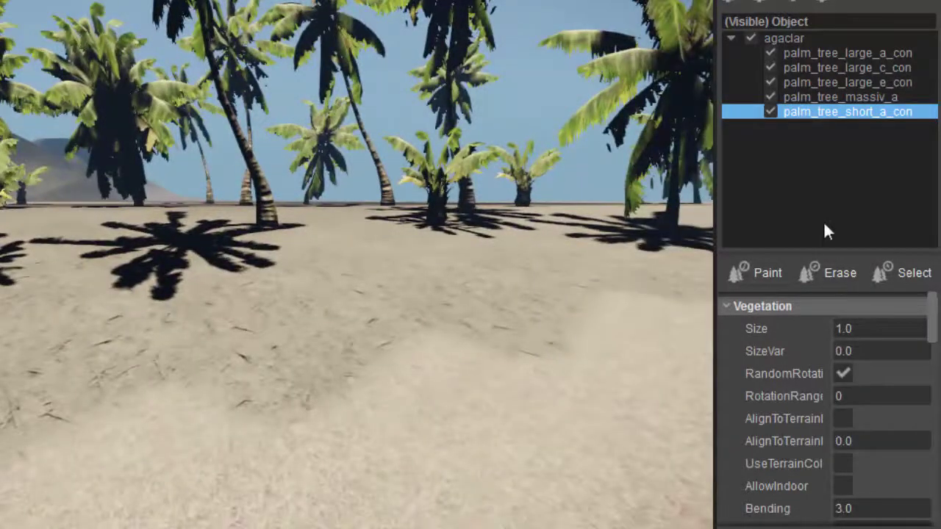
# Add a new vegetation group below agaclar and name it grass.
pyautogui.click(818, 200)
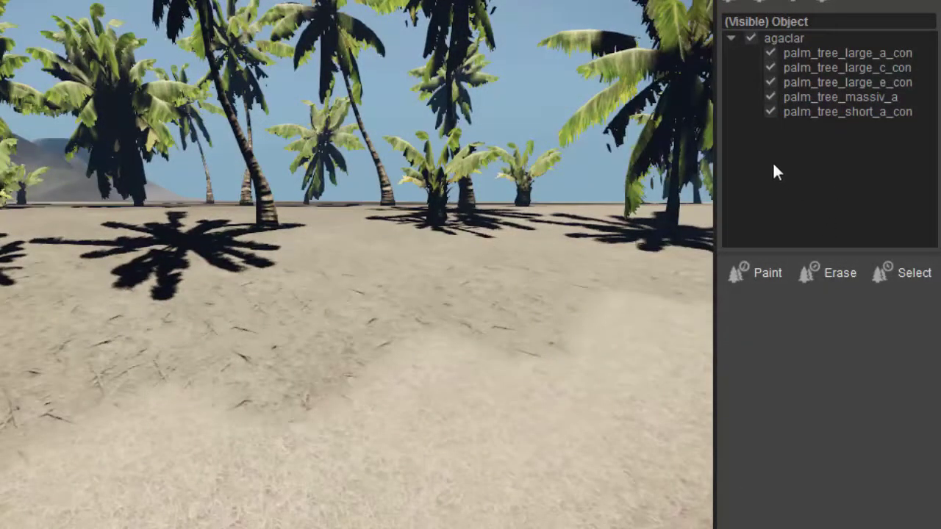
pyautogui.rightClick(773, 164)
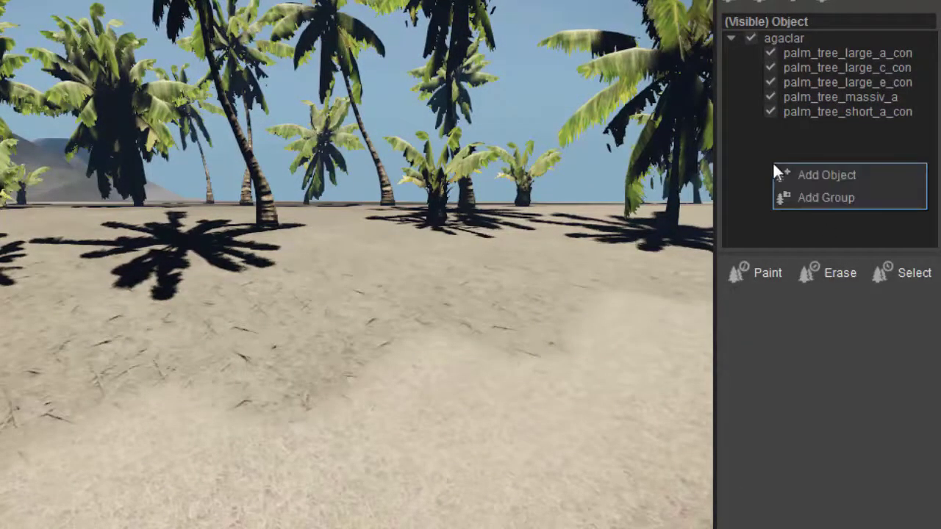
pyautogui.click(795, 199)
pyautogui.doubleClick(796, 130)
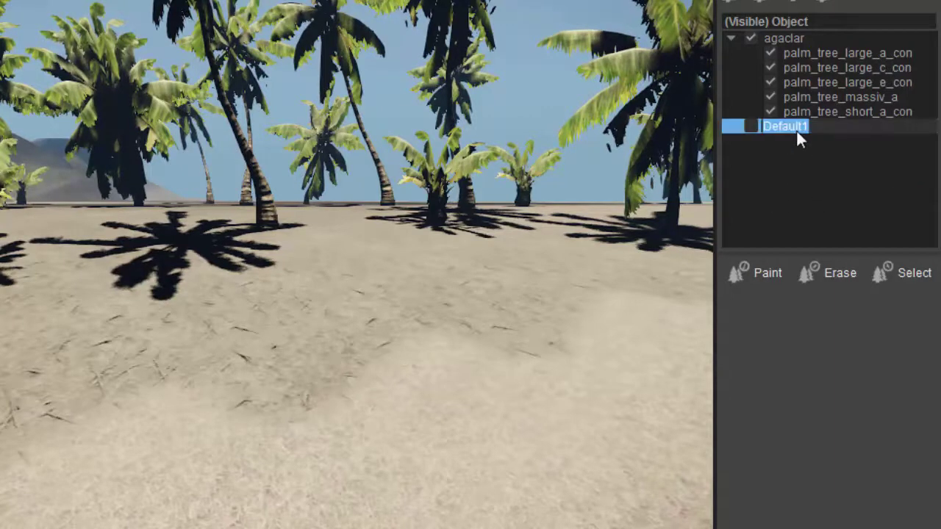
pyautogui.write('grass')
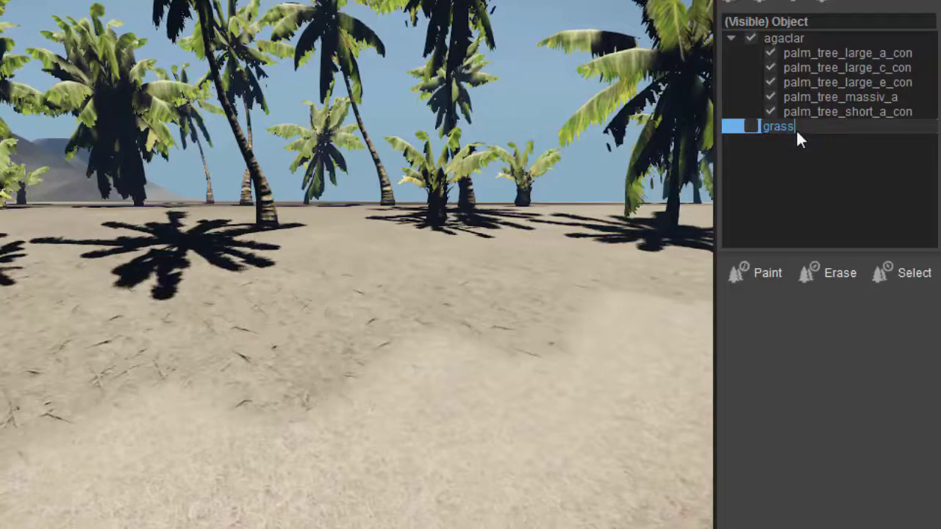
# Rename the new vegetation group below agaclar as cimen.
pyautogui.hotkey('ctrl', 'a')
pyautogui.write('c')
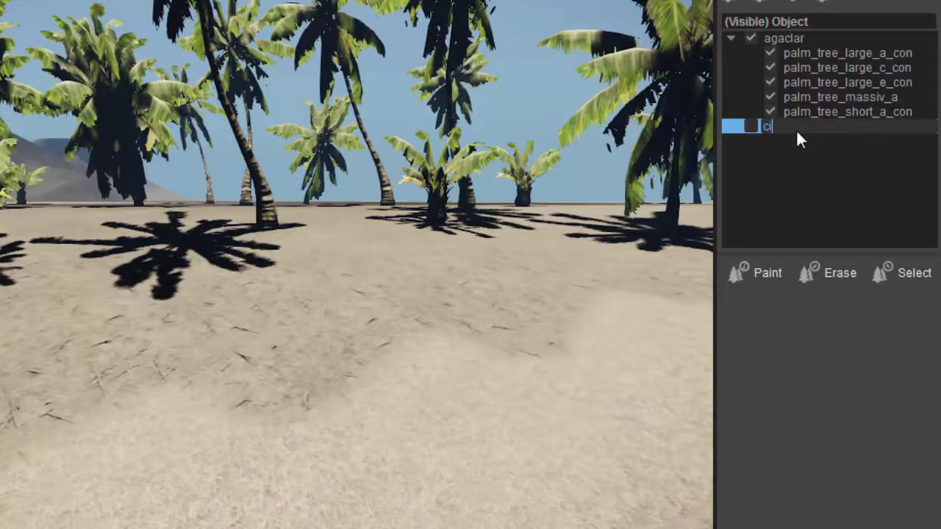
pyautogui.write('imen')
pyautogui.press('Return')
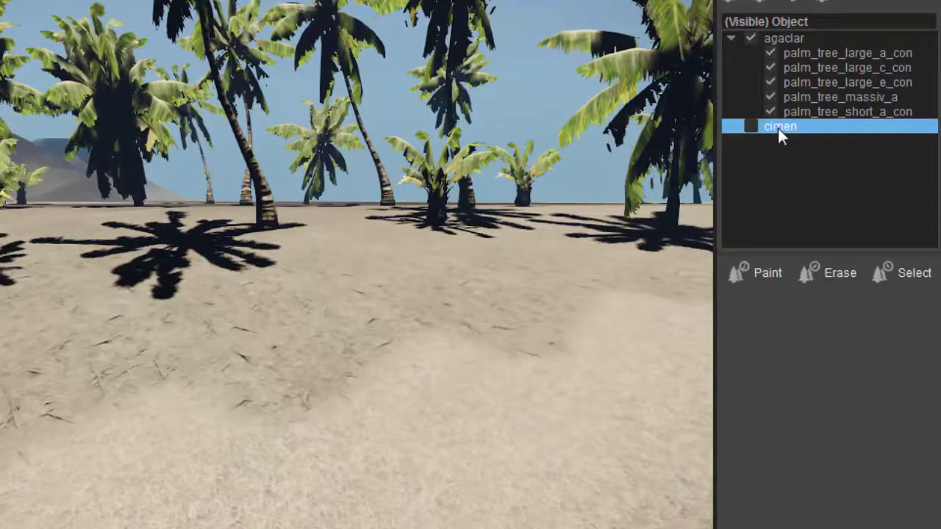
# Start adding an object to the cimen group and open the objects/natural folder.
pyautogui.rightClick(777, 128)
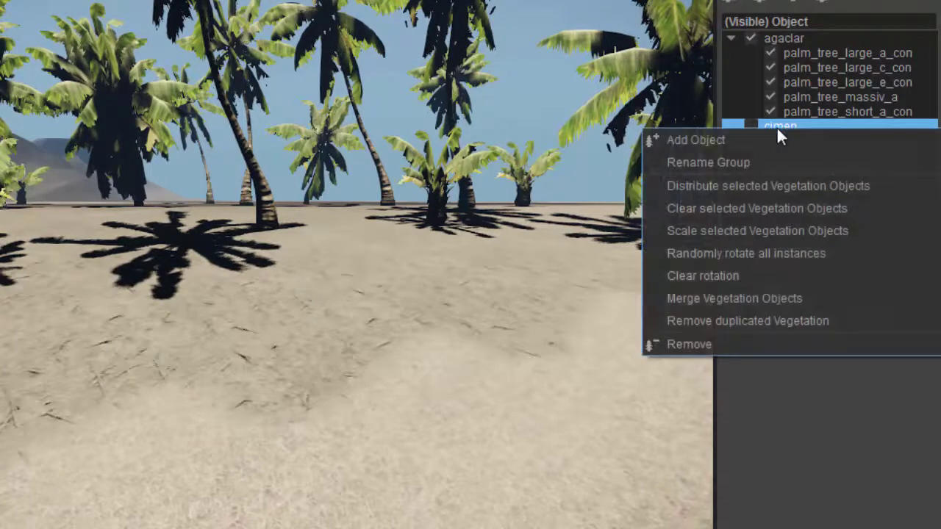
pyautogui.click(721, 141)
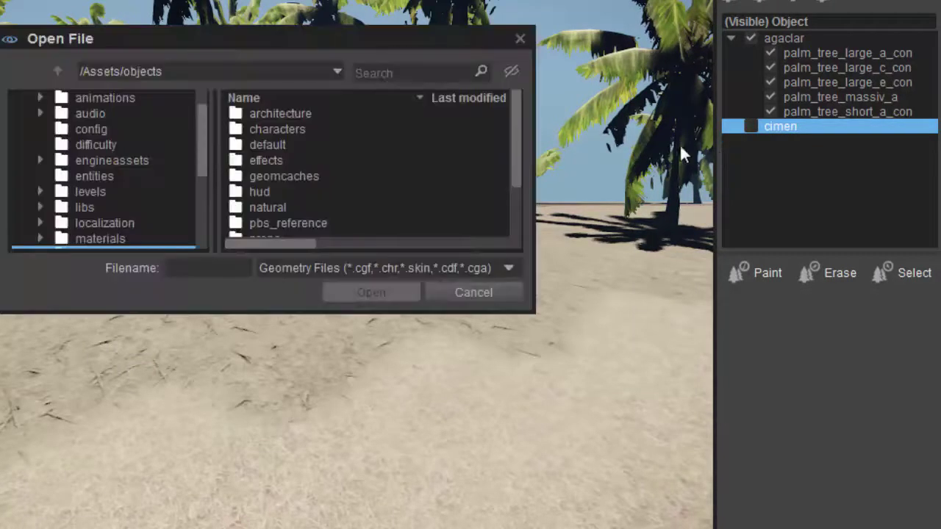
pyautogui.doubleClick(272, 208)
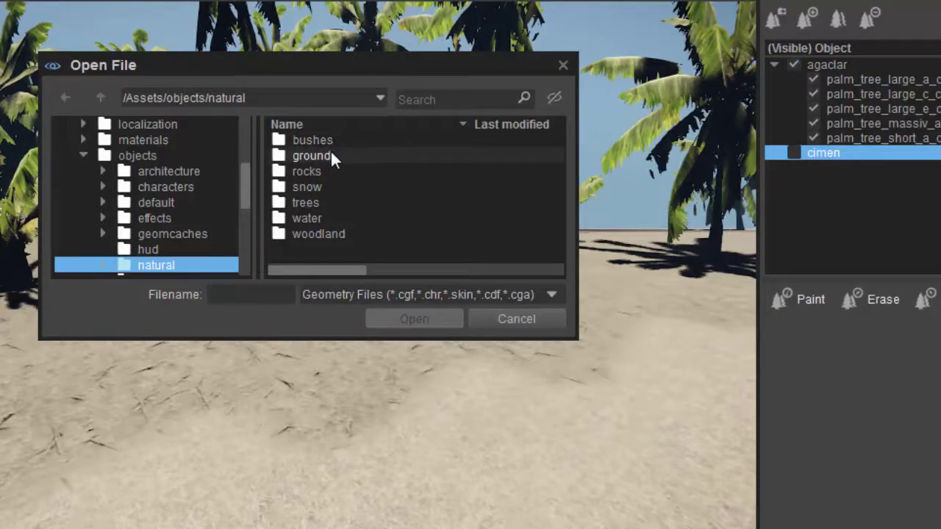
pyautogui.doubleClick(315, 202)
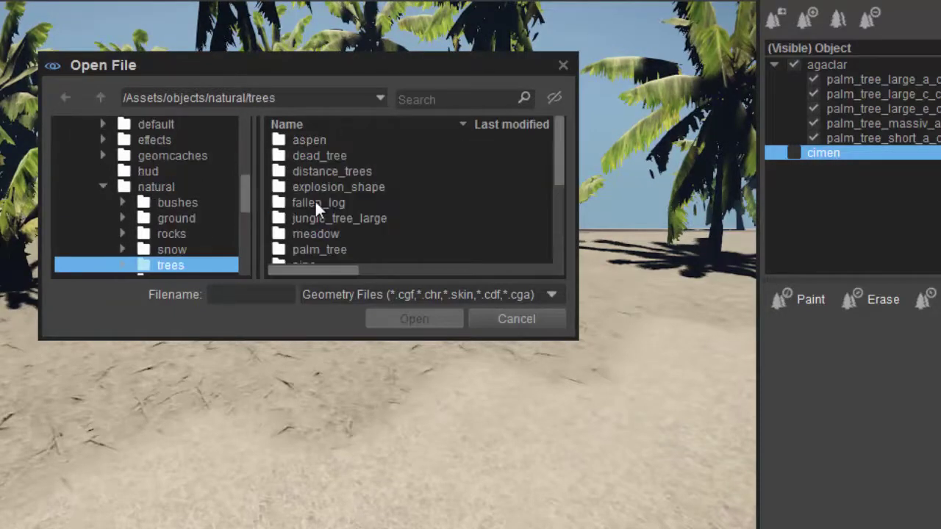
pyautogui.scroll(-3, 450, 174)
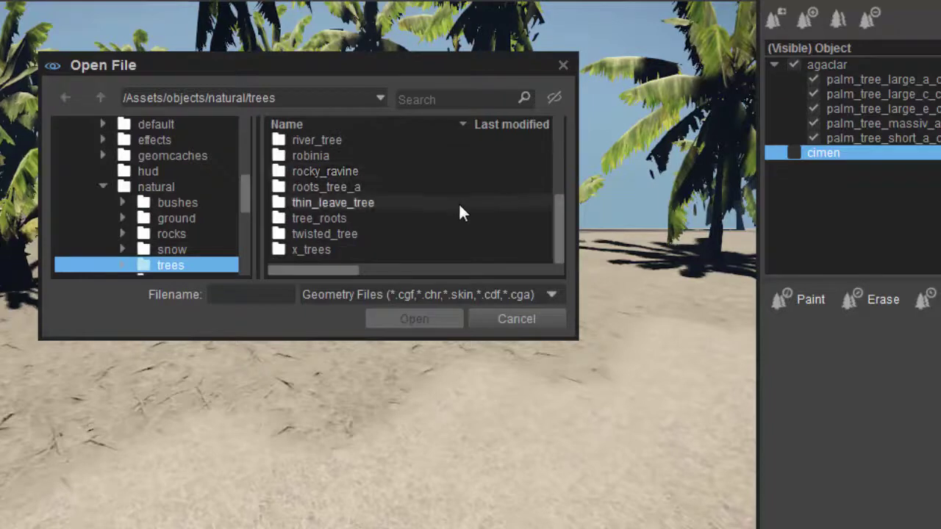
pyautogui.scroll(3, 457, 220)
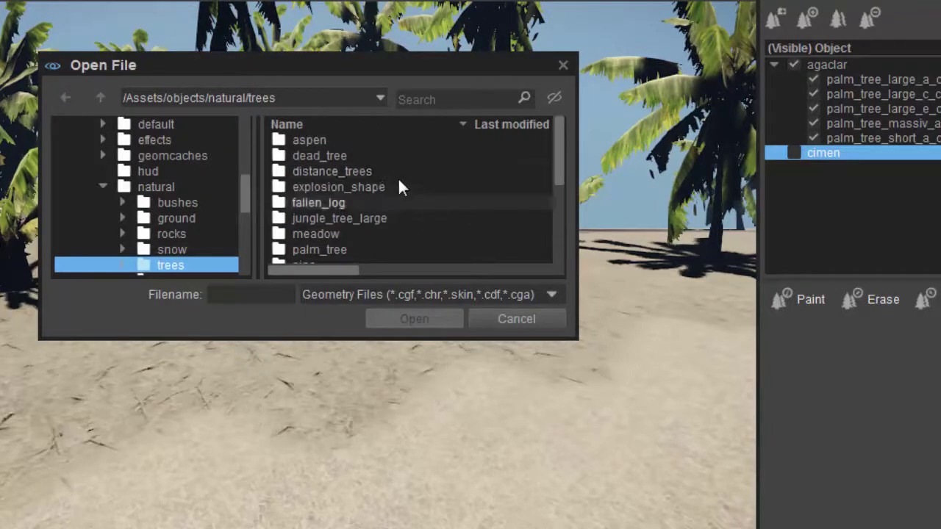
pyautogui.click(96, 96)
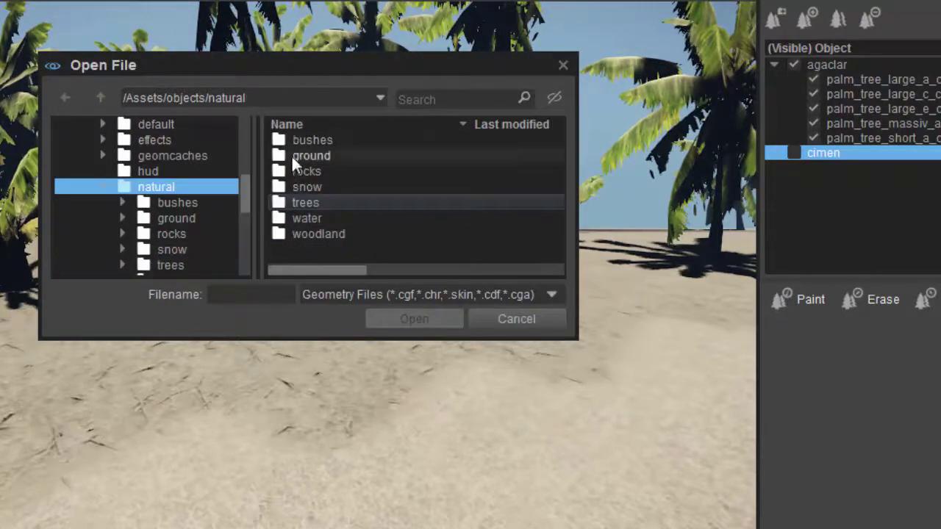
# Open the ground/grass folder inside objects/natural to reach the grass models.
pyautogui.doubleClick(291, 155)
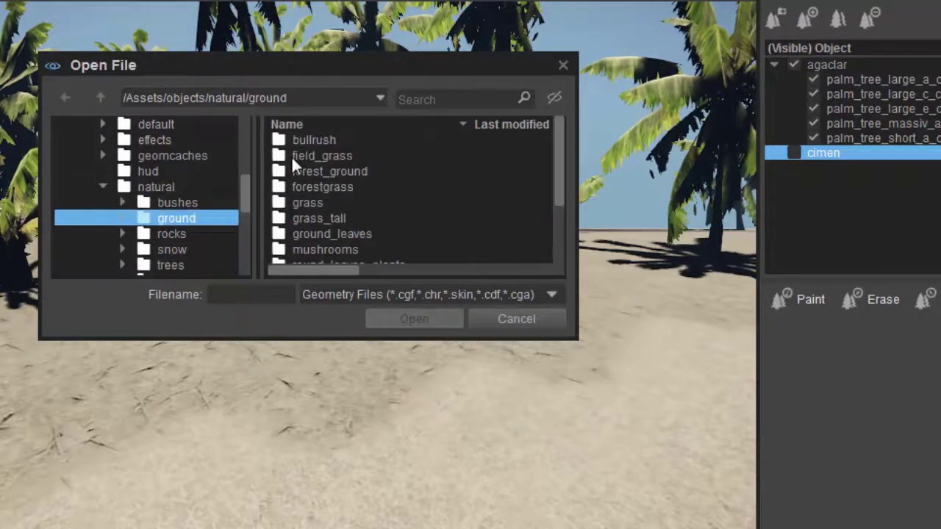
pyautogui.click(316, 203)
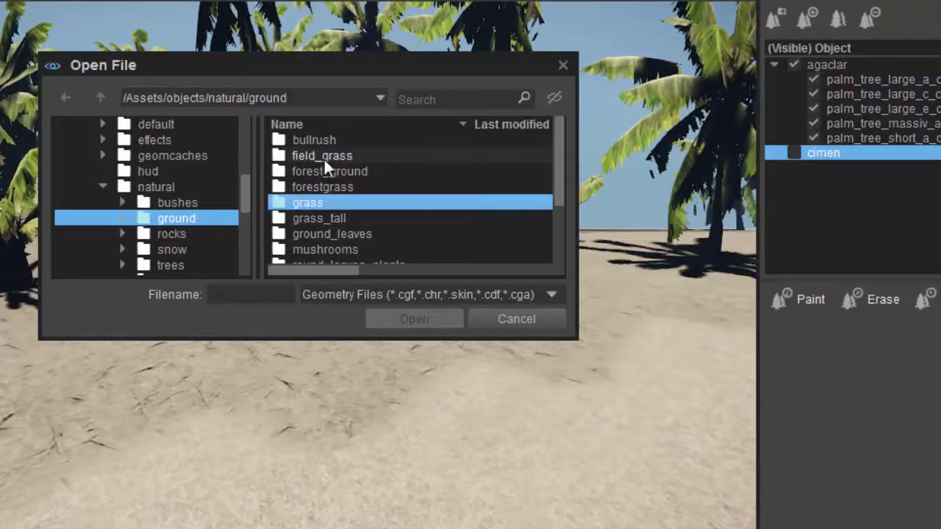
pyautogui.scroll(-2, 370, 234)
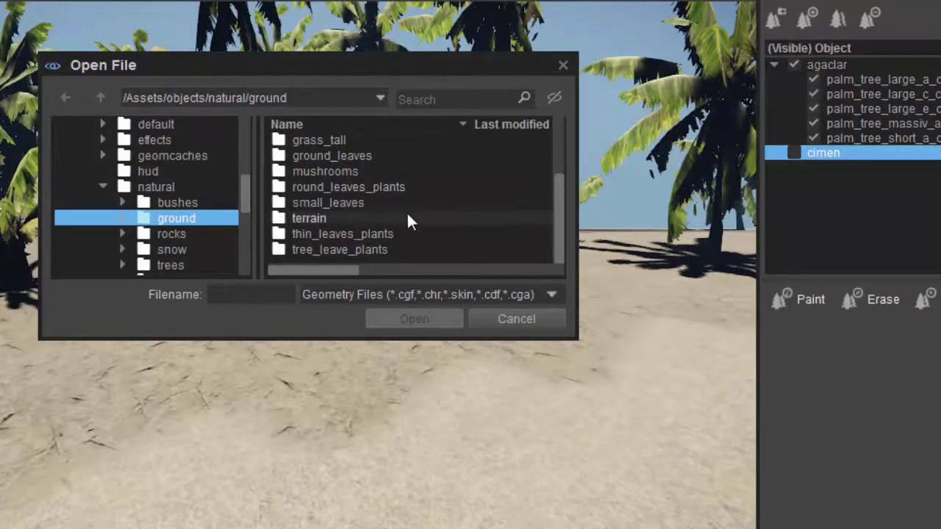
pyautogui.scroll(1, 397, 217)
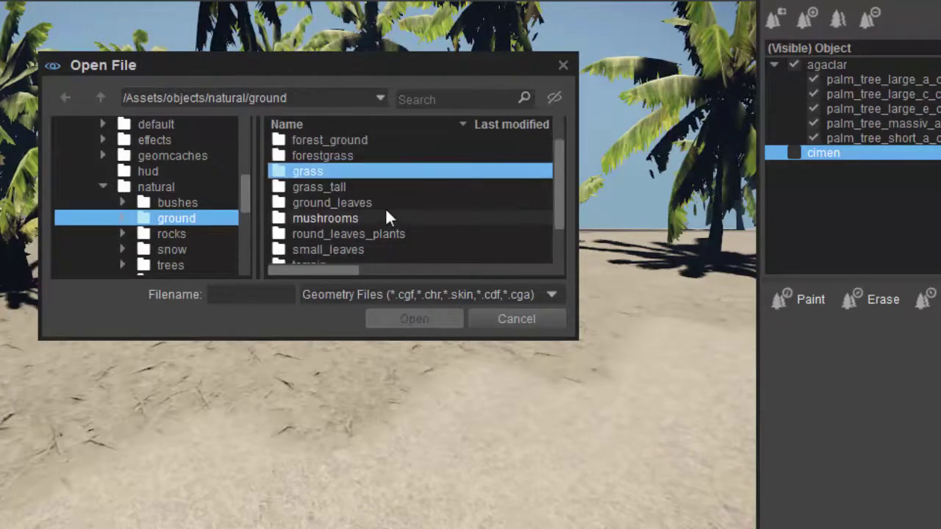
pyautogui.doubleClick(298, 173)
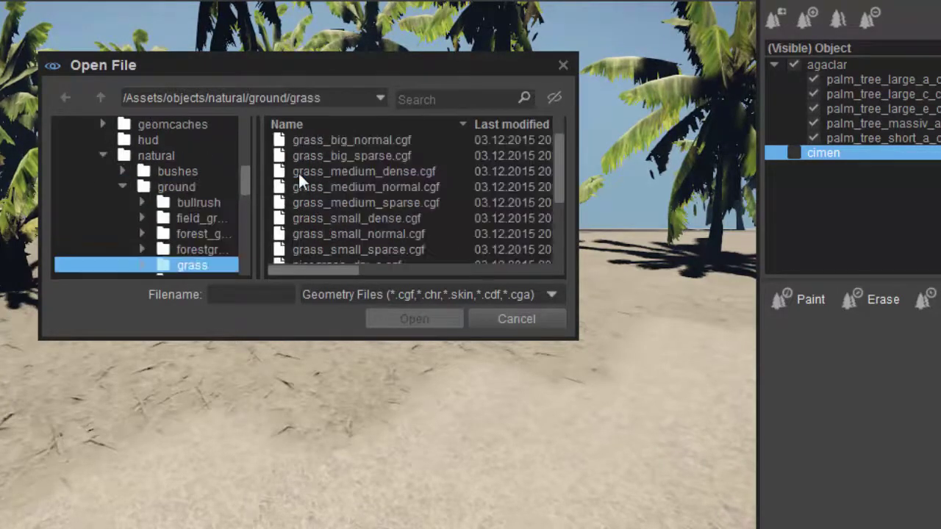
# Add grass_medium_dense, grass_medium_sparse, grass_small_normal, grass_small_sparse and nicegrass_drygreen_s to the cimen group in one go.
pyautogui.click(380, 172)
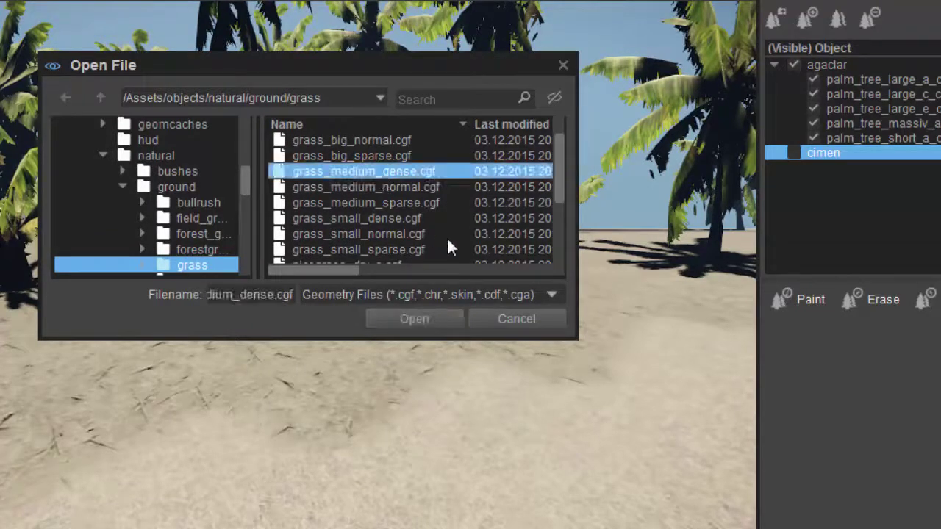
pyautogui.keyDown('ctrl'); pyautogui.click(399, 204); pyautogui.keyUp('ctrl')
pyautogui.keyDown('ctrl'); pyautogui.click(375, 235); pyautogui.keyUp('ctrl')
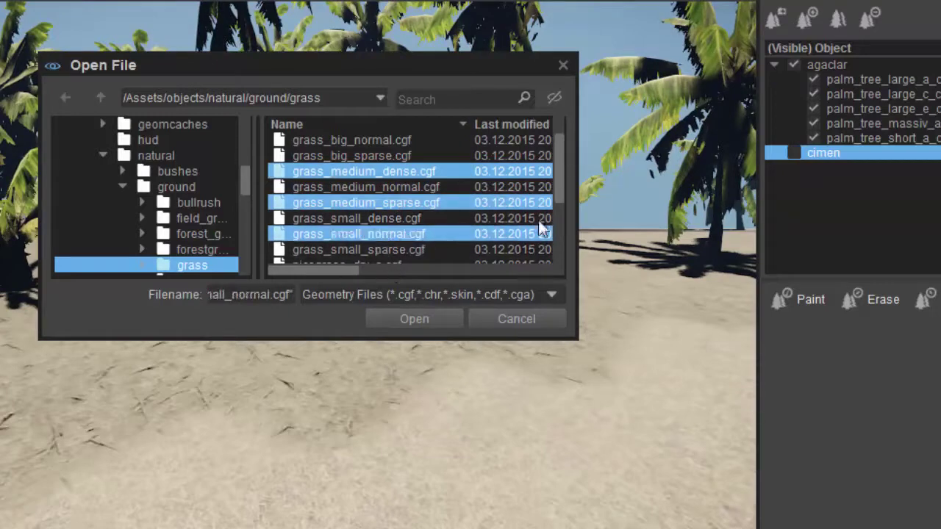
pyautogui.moveTo(558, 198); pyautogui.dragTo(538, 261)
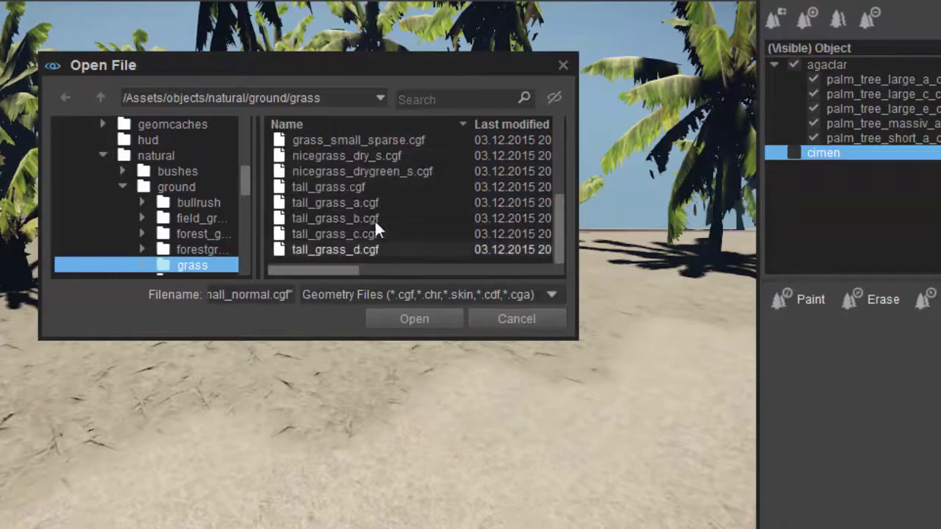
pyautogui.keyDown('ctrl'); pyautogui.click(349, 171); pyautogui.keyUp('ctrl')
pyautogui.keyDown('ctrl'); pyautogui.click(324, 140); pyautogui.keyUp('ctrl')
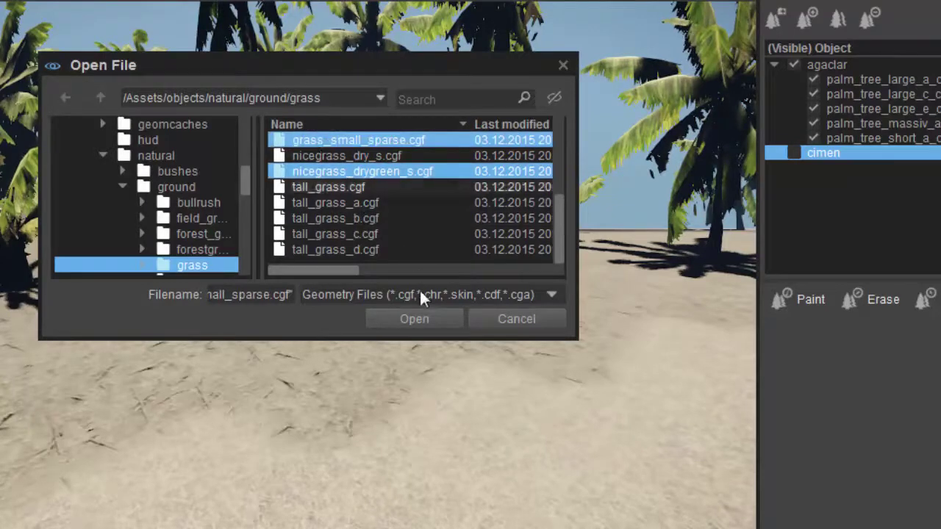
pyautogui.click(405, 320)
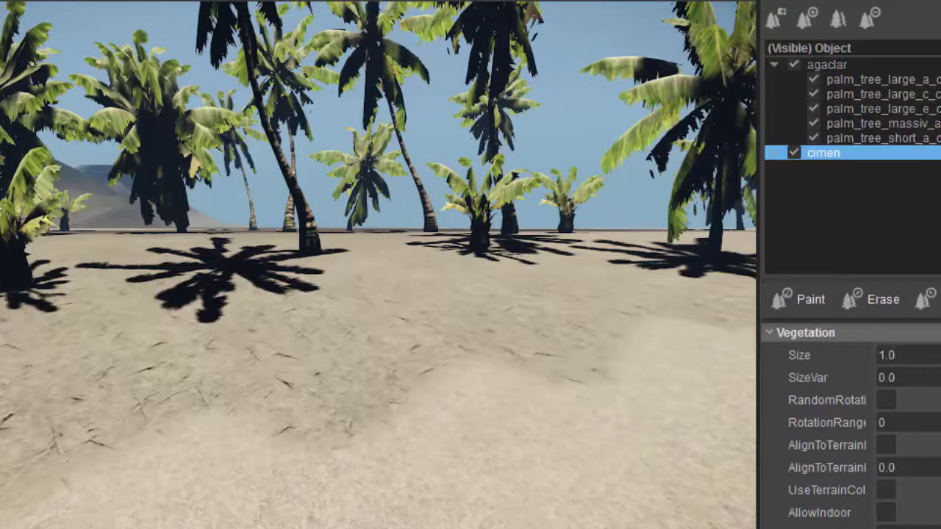
# Set Bending to 4.0 and enable random rotation for all objects in the cimen group.
pyautogui.click(881, 527)
pyautogui.click(881, 527)
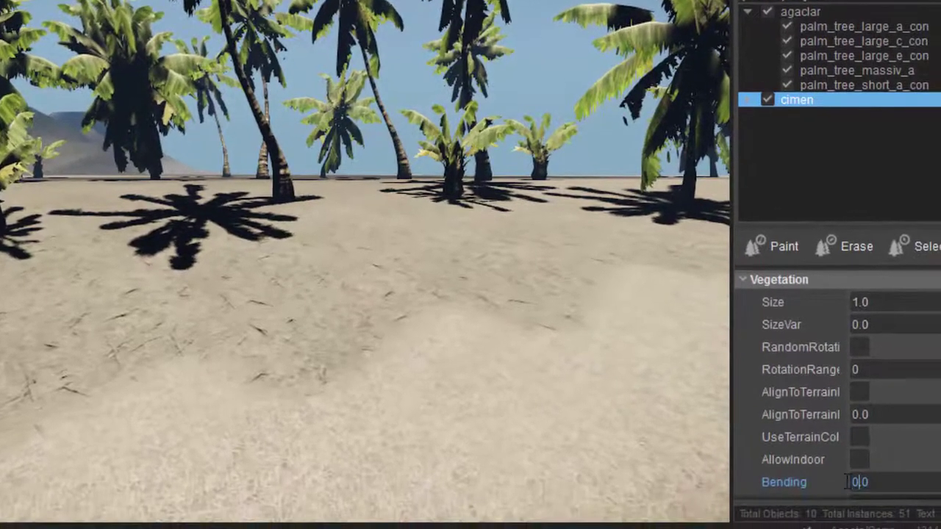
pyautogui.press('Return')
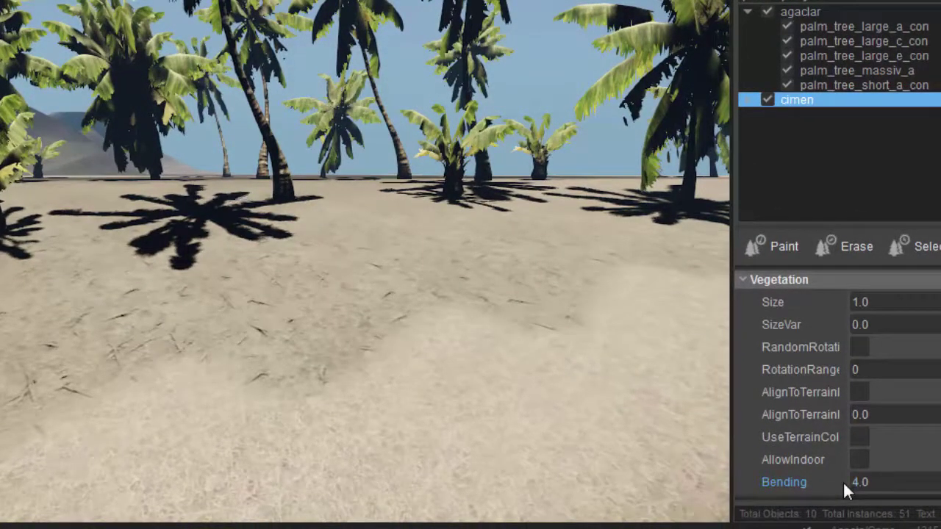
pyautogui.click(860, 346)
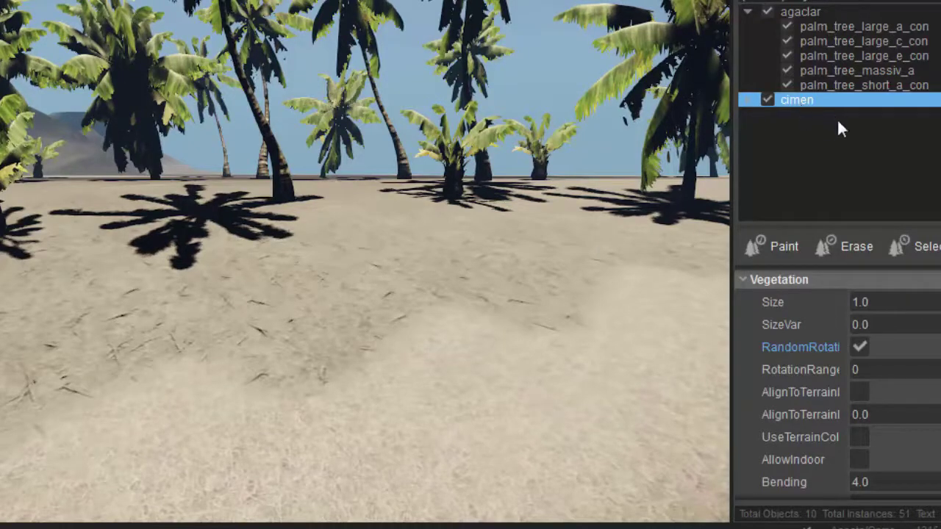
# Paint the whole cimen group once over the sand in front of the palm grove with a brush radius of 18.91.
pyautogui.click(774, 248)
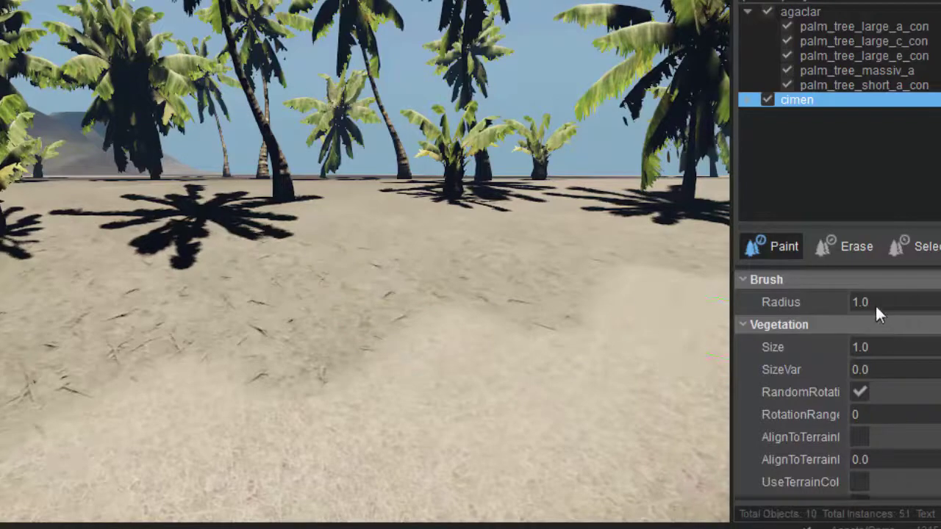
pyautogui.moveTo(853, 299); pyautogui.dragTo(923, 299)
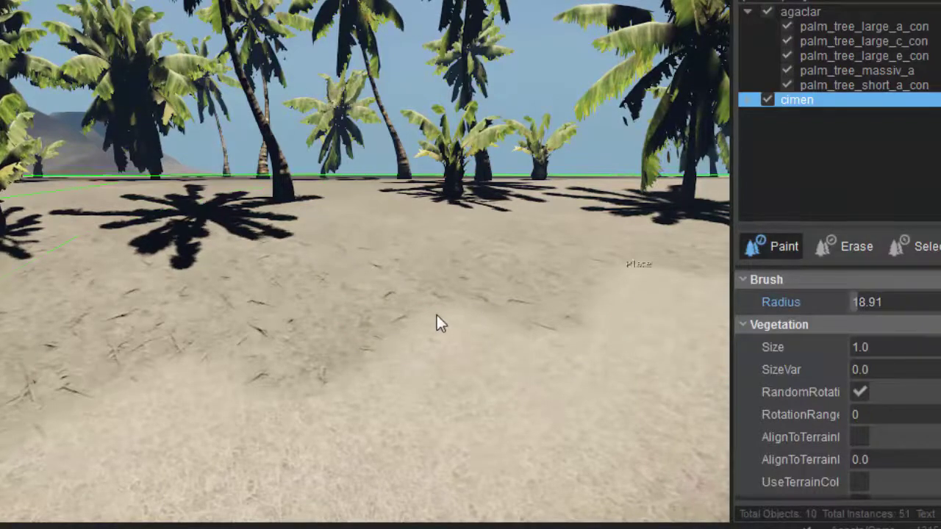
pyautogui.click(508, 351)
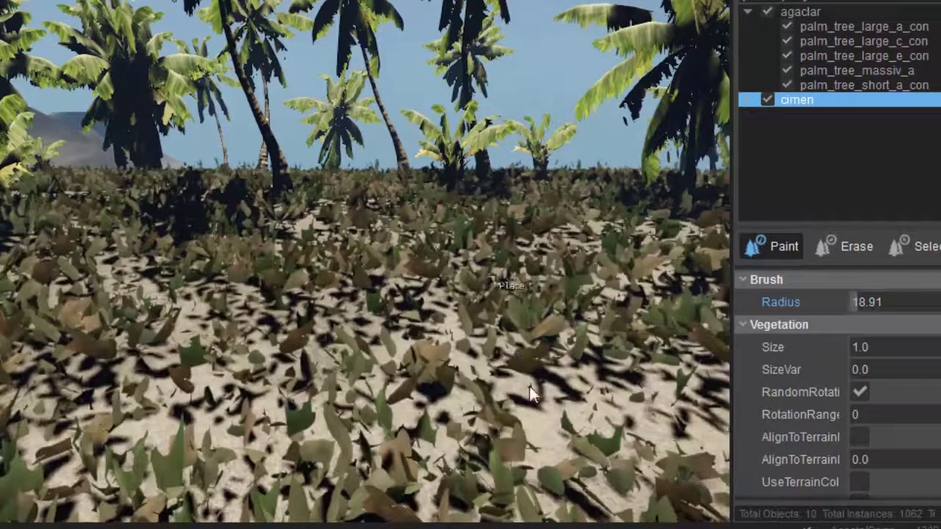
# Paint only grass_medium_sparse across the bare sand beside the grass patch and through the patch itself.
pyautogui.moveTo(509, 344)
pyautogui.mouseDown(button='right')
pyautogui.moveTo(450, 339)
pyautogui.moveTo(472, 336)
pyautogui.mouseUp(button='right')
pyautogui.scroll(-10, 472, 336)
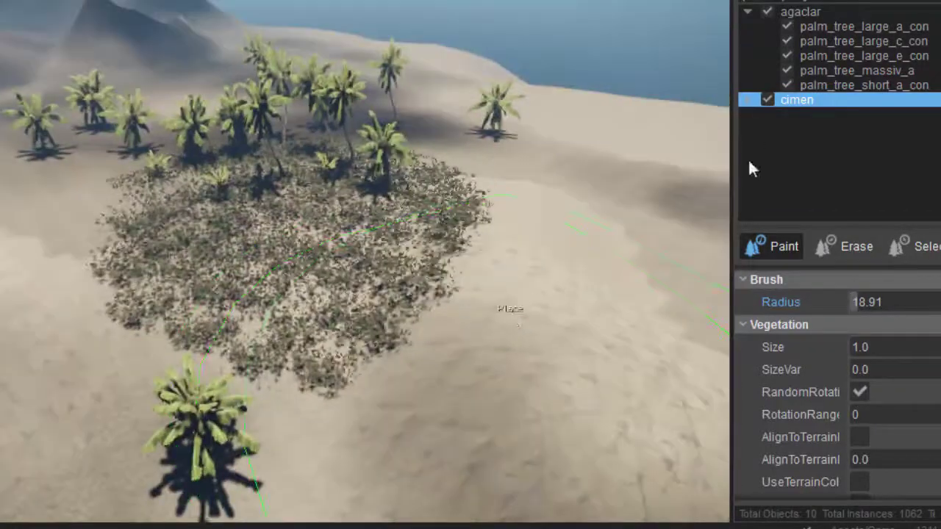
pyautogui.click(747, 101)
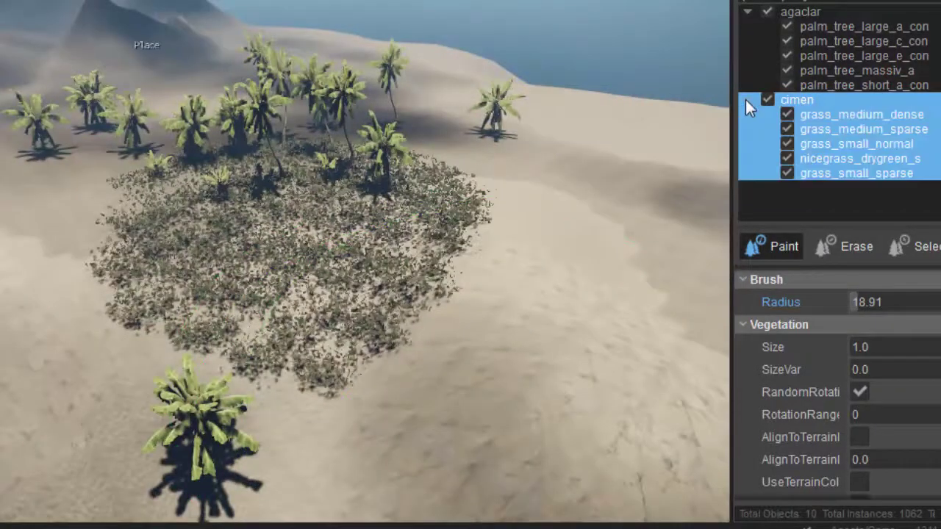
pyautogui.click(833, 128)
pyautogui.moveTo(529, 267)
pyautogui.mouseDown()
pyautogui.moveTo(420, 295)
pyautogui.moveTo(74, 248)
pyautogui.moveTo(76, 189)
pyautogui.moveTo(346, 196)
pyautogui.moveTo(299, 224)
pyautogui.mouseUp()
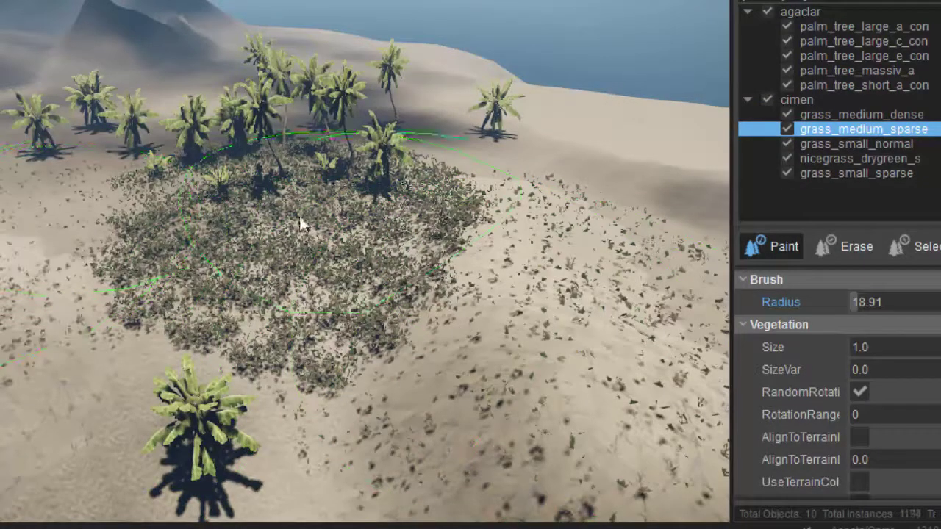
# Reduce the brush radius to 1.0 and paint grass_small_normal along the sparse edge of the grass patch.
pyautogui.scroll(10, 336, 194)
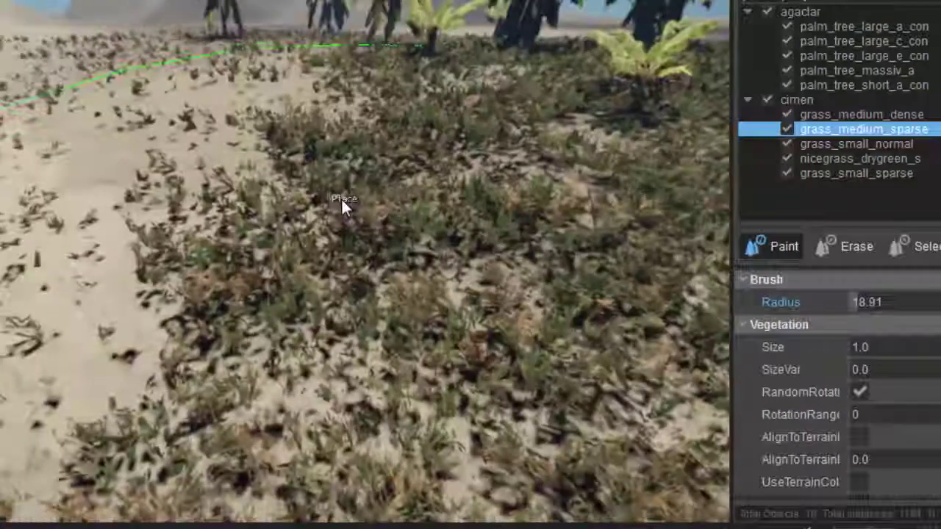
pyautogui.scroll(5, 342, 198)
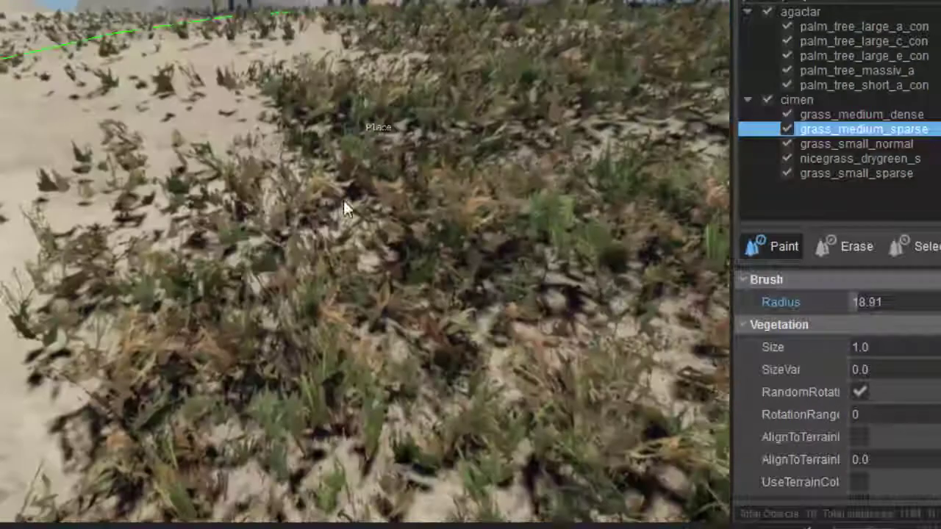
pyautogui.click(854, 144)
pyautogui.click(853, 306)
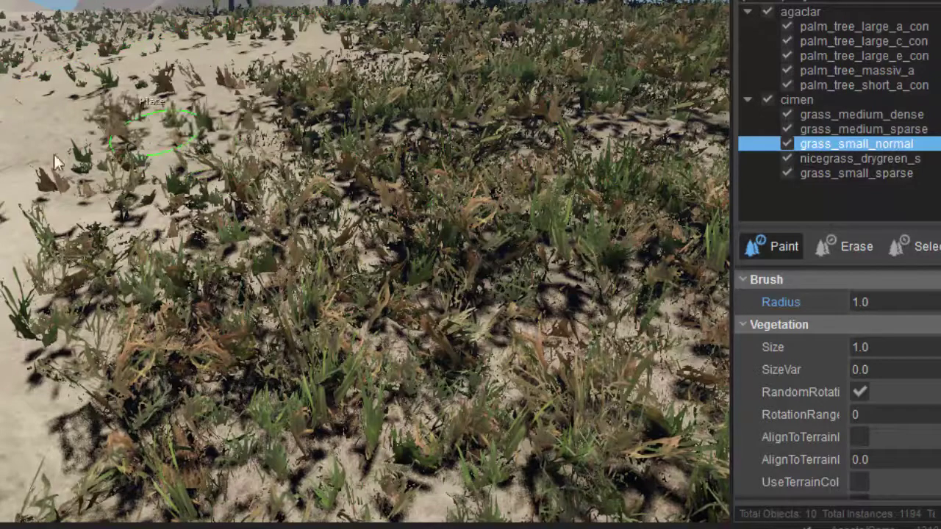
pyautogui.moveTo(55, 157)
pyautogui.mouseDown()
pyautogui.moveTo(91, 153)
pyautogui.moveTo(24, 135)
pyautogui.moveTo(58, 307)
pyautogui.moveTo(6, 401)
pyautogui.mouseUp()
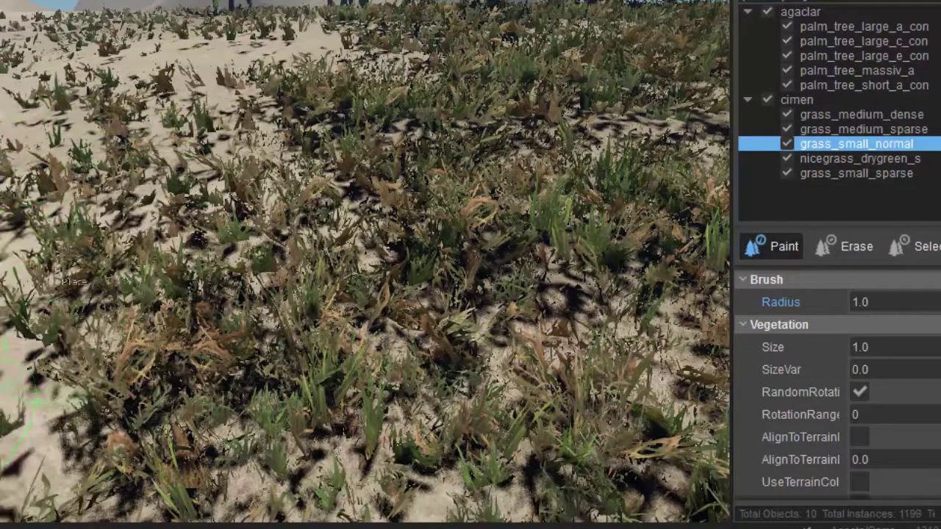
pyautogui.moveTo(283, 79)
pyautogui.mouseDown()
pyautogui.moveTo(358, 34)
pyautogui.moveTo(250, 61)
pyautogui.moveTo(164, 104)
pyautogui.moveTo(233, 66)
pyautogui.mouseUp()
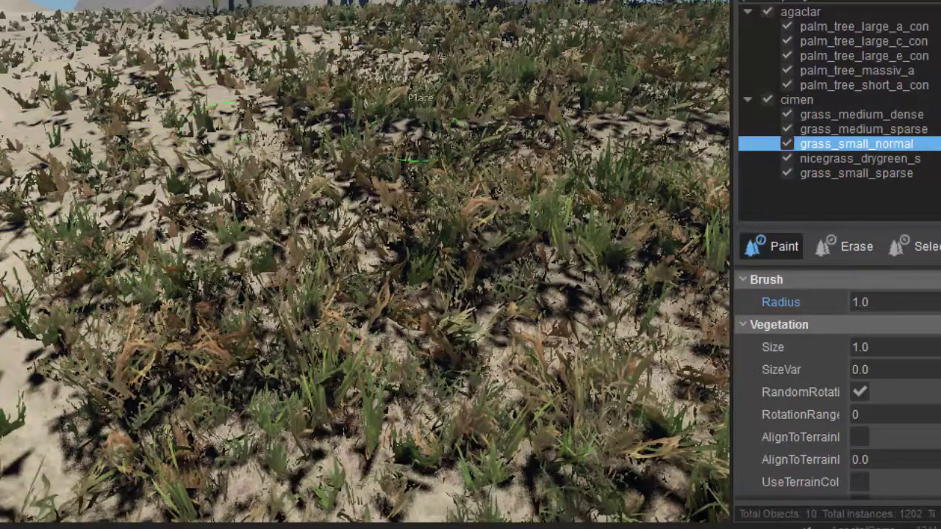
# Paint nicegrass_drygreen_s at the edge of the grass patch with the same small brush and check it up close and from afar.
pyautogui.click(819, 159)
pyautogui.moveTo(171, 115)
pyautogui.mouseDown()
pyautogui.moveTo(209, 184)
pyautogui.moveTo(223, 126)
pyautogui.moveTo(162, 118)
pyautogui.mouseUp()
pyautogui.scroll(5, 391, 136)
pyautogui.moveTo(391, 136)
pyautogui.mouseDown(button='right')
pyautogui.moveTo(227, 222)
pyautogui.moveTo(338, 167)
pyautogui.mouseUp(button='right')
pyautogui.scroll(-5, 340, 170)
pyautogui.scroll(5, 342, 170)
pyautogui.moveTo(318, 169)
pyautogui.mouseDown()
pyautogui.moveTo(405, 285)
pyautogui.moveTo(300, 252)
pyautogui.moveTo(561, 161)
pyautogui.moveTo(289, 347)
pyautogui.moveTo(539, 208)
pyautogui.moveTo(330, 368)
pyautogui.moveTo(561, 311)
pyautogui.mouseUp()
pyautogui.scroll(5, 566, 297)
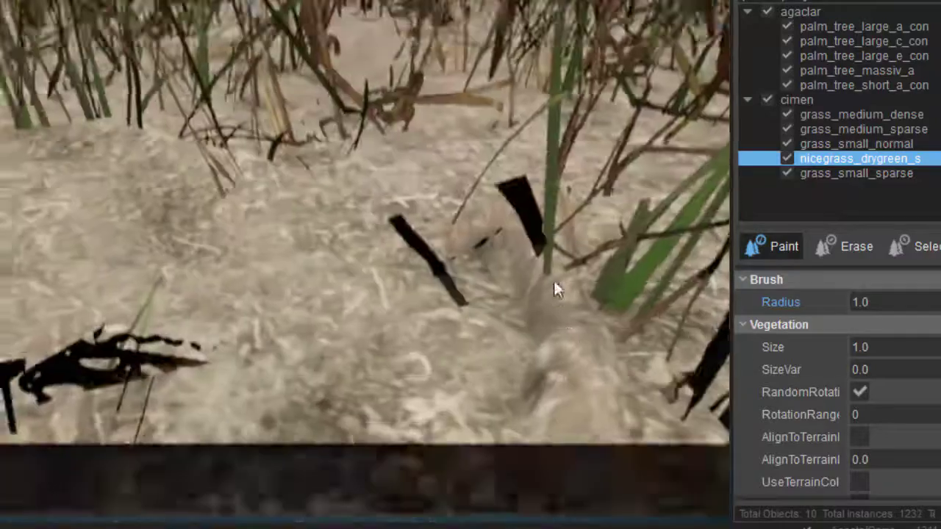
pyautogui.scroll(-10, 556, 294)
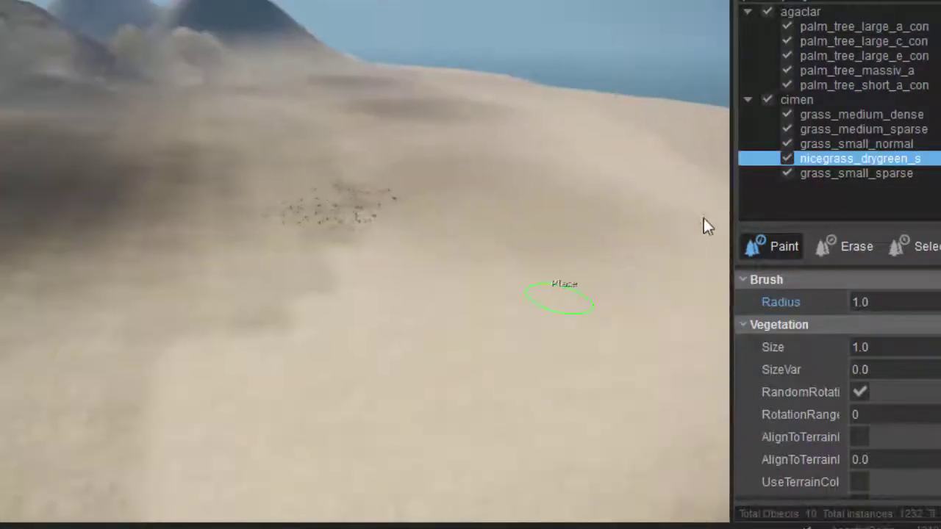
# Select the whole cimen group and paint it over the open sand with a brush radius of 1.0.
pyautogui.click(791, 100)
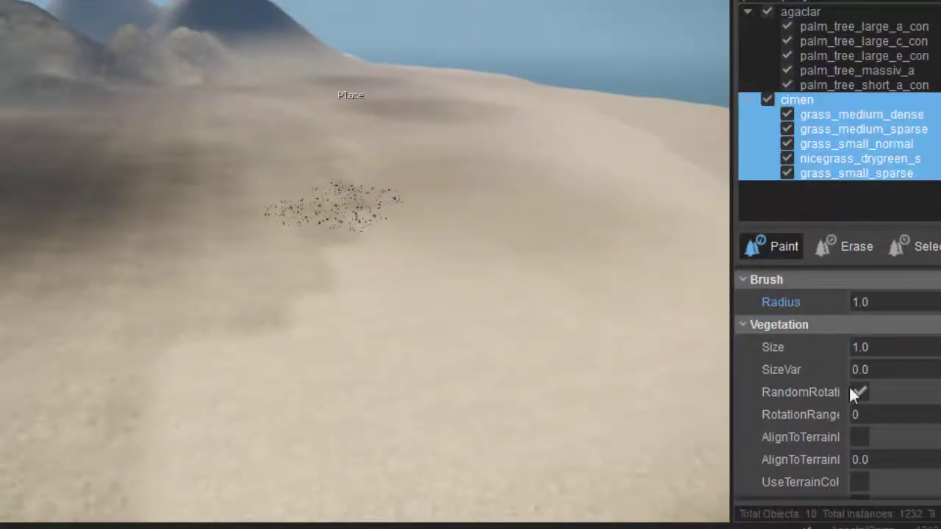
pyautogui.click(857, 393)
pyautogui.moveTo(254, 247)
pyautogui.mouseDown()
pyautogui.moveTo(410, 257)
pyautogui.moveTo(214, 314)
pyautogui.moveTo(357, 389)
pyautogui.moveTo(446, 337)
pyautogui.moveTo(419, 274)
pyautogui.moveTo(270, 222)
pyautogui.moveTo(60, 371)
pyautogui.moveTo(282, 439)
pyautogui.moveTo(25, 234)
pyautogui.moveTo(258, 170)
pyautogui.moveTo(268, 206)
pyautogui.moveTo(195, 208)
pyautogui.moveTo(250, 209)
pyautogui.mouseUp()
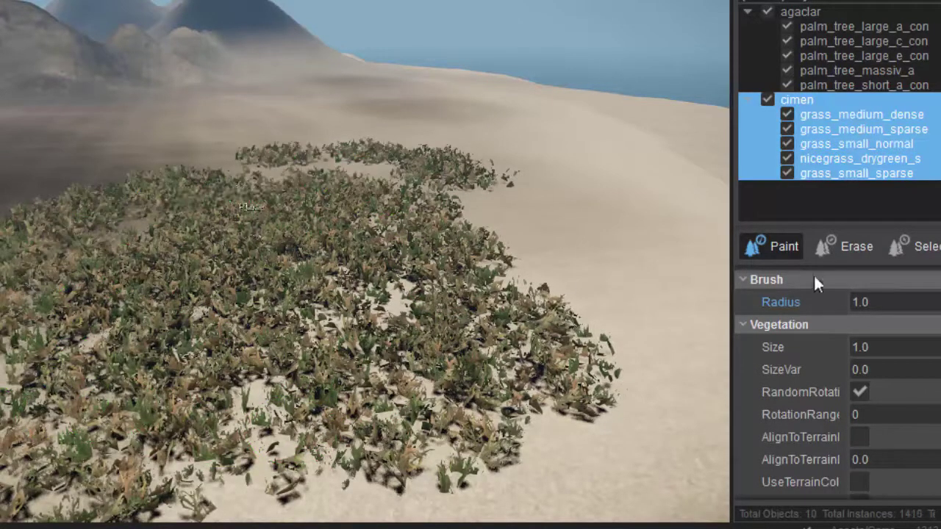
# Set the brush radius to 10 and extend the cimen grass across the sand around the existing patch.
pyautogui.click(859, 303)
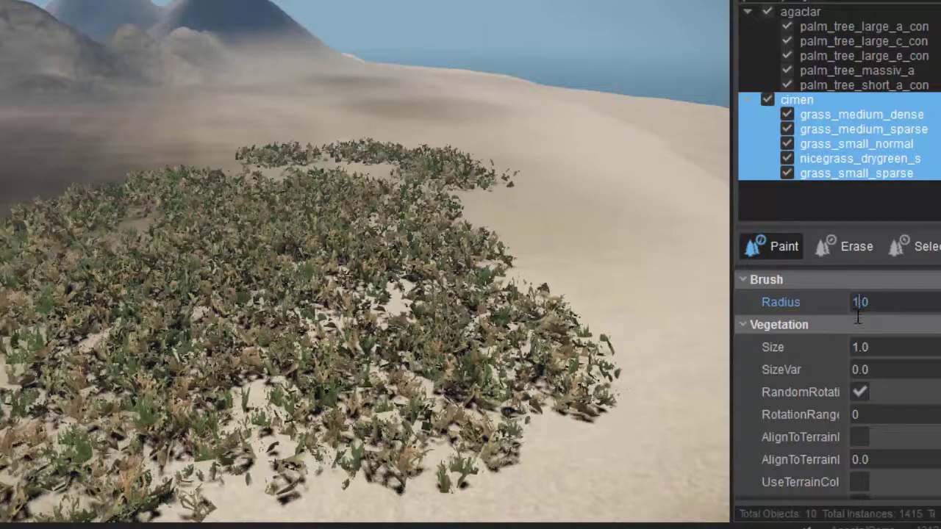
pyautogui.write('0')
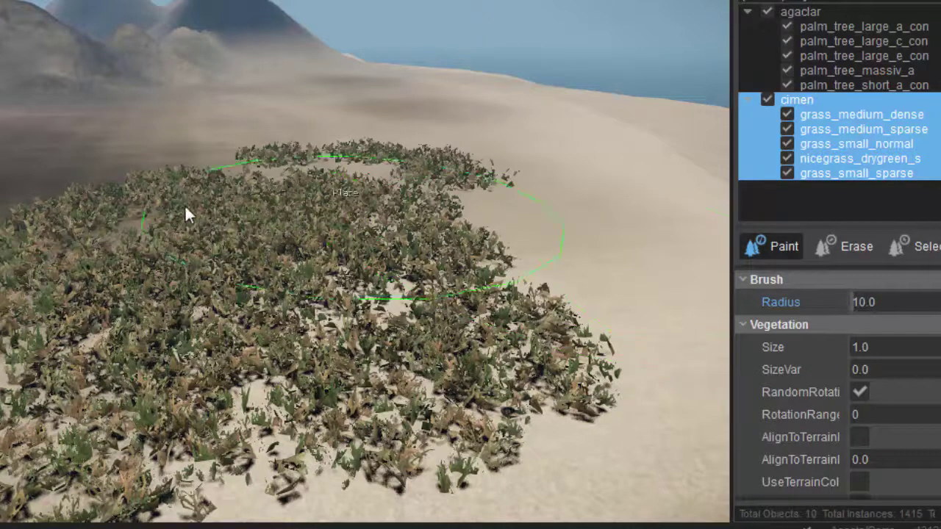
pyautogui.moveTo(142, 173)
pyautogui.mouseDown()
pyautogui.moveTo(2, 190)
pyautogui.moveTo(65, 403)
pyautogui.moveTo(427, 372)
pyautogui.moveTo(559, 242)
pyautogui.moveTo(238, 105)
pyautogui.moveTo(99, 147)
pyautogui.moveTo(327, 109)
pyautogui.moveTo(185, 134)
pyautogui.mouseUp()
pyautogui.moveTo(22, 163); pyautogui.dragTo(186, 207)
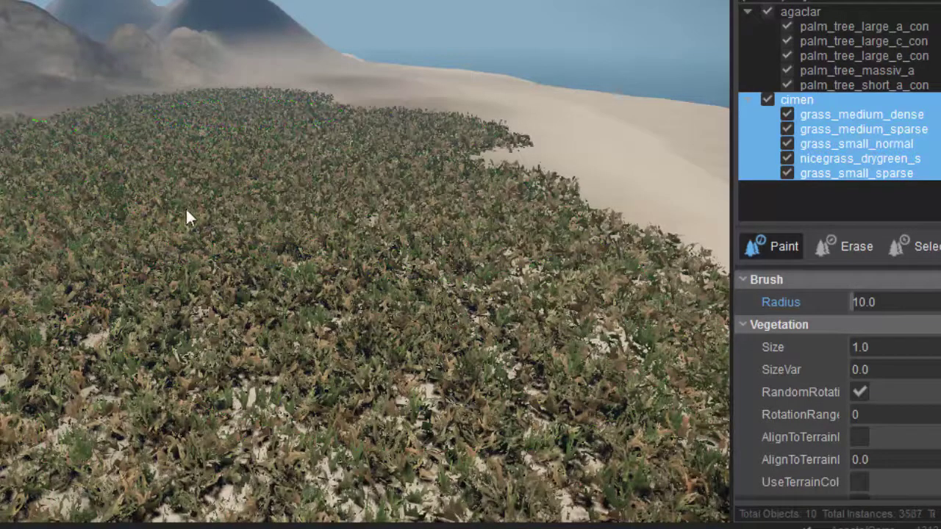
# Paint the cimen group over the bare ground beneath and between the palm trees.
pyautogui.moveTo(185, 207); pyautogui.dragTo(165, 219, button='right')
pyautogui.moveTo(165, 219)
pyautogui.mouseDown()
pyautogui.moveTo(81, 277)
pyautogui.moveTo(155, 395)
pyautogui.moveTo(502, 344)
pyautogui.moveTo(291, 282)
pyautogui.mouseUp()
pyautogui.moveTo(292, 282)
pyautogui.mouseDown(button='right')
pyautogui.moveTo(428, 311)
pyautogui.moveTo(303, 382)
pyautogui.mouseUp(button='right')
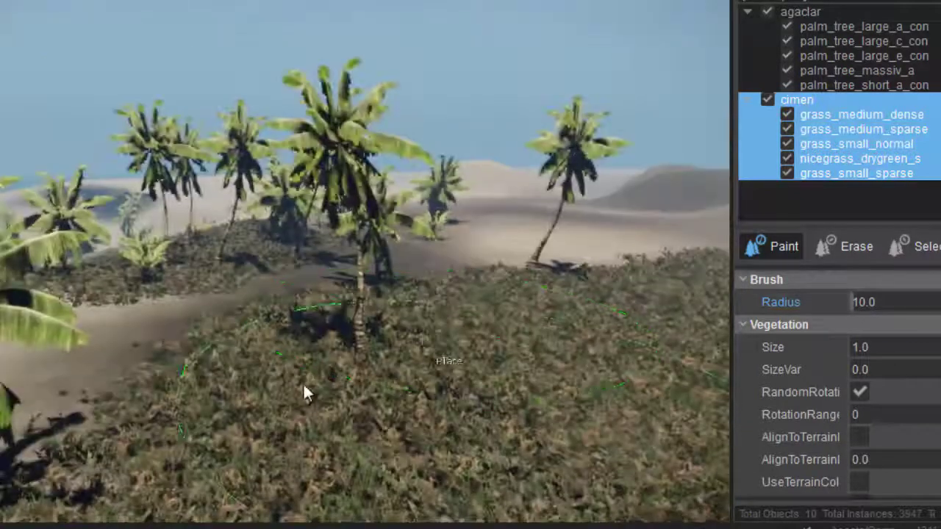
pyautogui.moveTo(303, 382)
pyautogui.mouseDown()
pyautogui.moveTo(294, 326)
pyautogui.moveTo(485, 257)
pyautogui.moveTo(585, 256)
pyautogui.moveTo(615, 238)
pyautogui.moveTo(483, 233)
pyautogui.moveTo(535, 318)
pyautogui.moveTo(536, 382)
pyautogui.mouseUp()
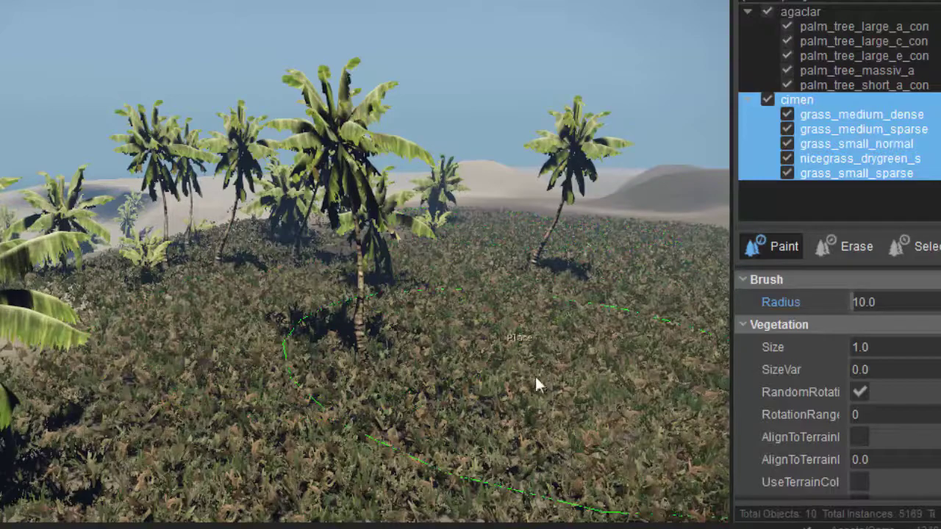
# Check the grass up close and paint cimen over the bare sand along the outer edge of the palm grove.
pyautogui.moveTo(536, 382); pyautogui.dragTo(520, 359, button='right')
pyautogui.scroll(5, 520, 358)
pyautogui.scroll(-5, 396, 169)
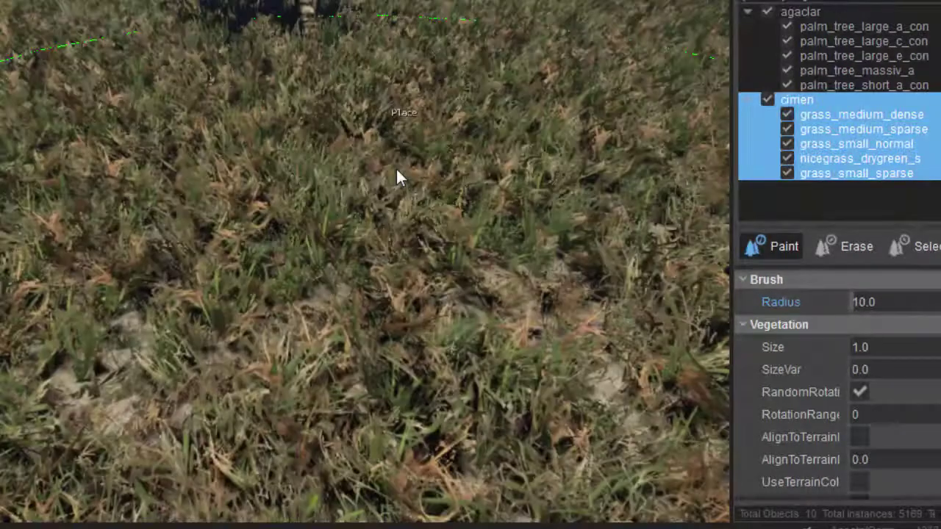
pyautogui.moveTo(402, 292); pyautogui.dragTo(396, 319, button='right')
pyautogui.scroll(-5, 364, 297)
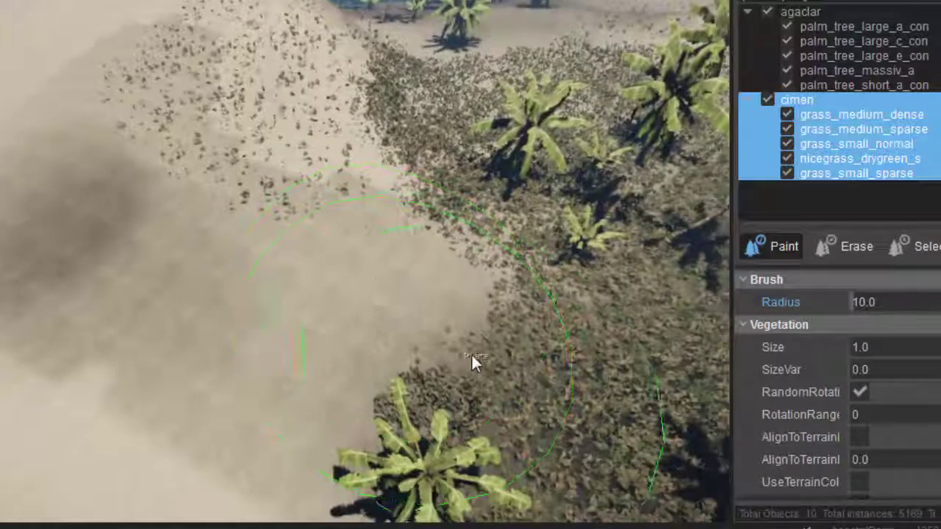
pyautogui.moveTo(473, 361)
pyautogui.mouseDown()
pyautogui.moveTo(357, 235)
pyautogui.moveTo(336, 272)
pyautogui.moveTo(300, 160)
pyautogui.moveTo(203, 314)
pyautogui.moveTo(361, 510)
pyautogui.moveTo(536, 350)
pyautogui.mouseUp()
# Paint cimen grass around the palms at the far end of the grove and over the ground behind them.
pyautogui.moveTo(557, 338)
pyautogui.mouseDown(button='right')
pyautogui.moveTo(585, 320)
pyautogui.moveTo(534, 340)
pyautogui.moveTo(479, 333)
pyautogui.mouseUp(button='right')
pyautogui.press('w')
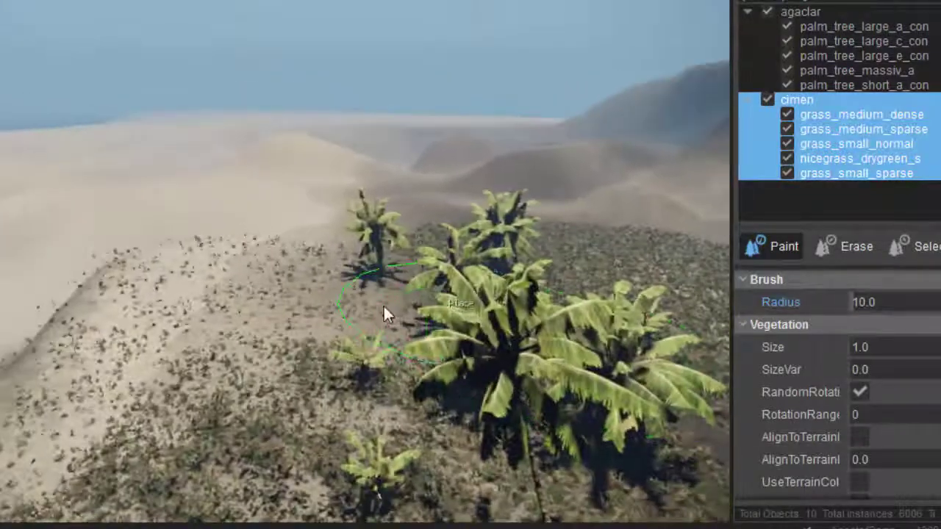
pyautogui.moveTo(383, 305)
pyautogui.mouseDown()
pyautogui.moveTo(355, 422)
pyautogui.moveTo(404, 314)
pyautogui.moveTo(407, 228)
pyautogui.moveTo(397, 213)
pyautogui.moveTo(622, 232)
pyautogui.moveTo(617, 206)
pyautogui.moveTo(594, 266)
pyautogui.mouseUp()
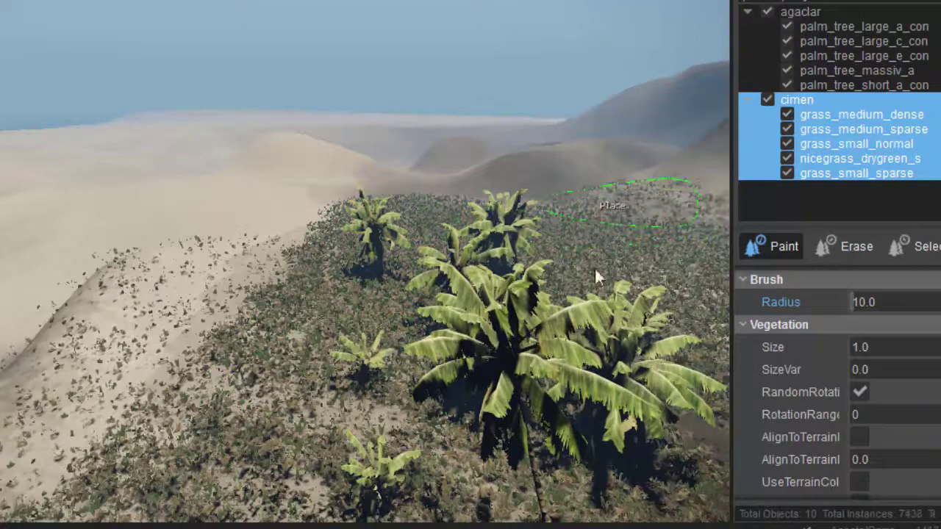
pyautogui.moveTo(326, 320); pyautogui.dragTo(309, 309, button='right')
pyautogui.moveTo(552, 273)
pyautogui.mouseDown()
pyautogui.moveTo(501, 382)
pyautogui.moveTo(399, 466)
pyautogui.moveTo(463, 331)
pyautogui.moveTo(485, 298)
pyautogui.moveTo(502, 296)
pyautogui.moveTo(408, 250)
pyautogui.moveTo(544, 269)
pyautogui.mouseUp()
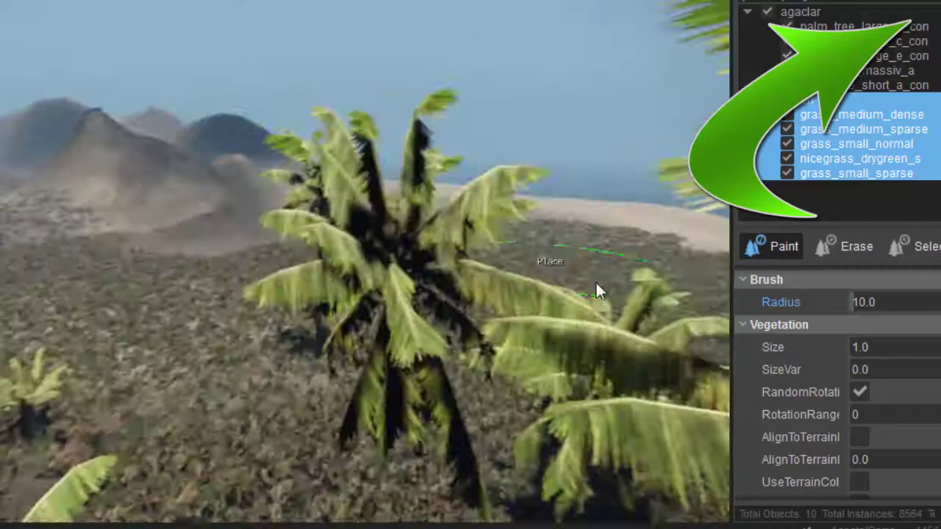
# Paint cimen grass over the bare ground between the palm grove and the rocky mountains.
pyautogui.press('w')
pyautogui.moveTo(596, 282)
pyautogui.mouseDown(button='right')
pyautogui.moveTo(598, 258)
pyautogui.moveTo(561, 296)
pyautogui.moveTo(520, 266)
pyautogui.moveTo(368, 309)
pyautogui.mouseUp(button='right')
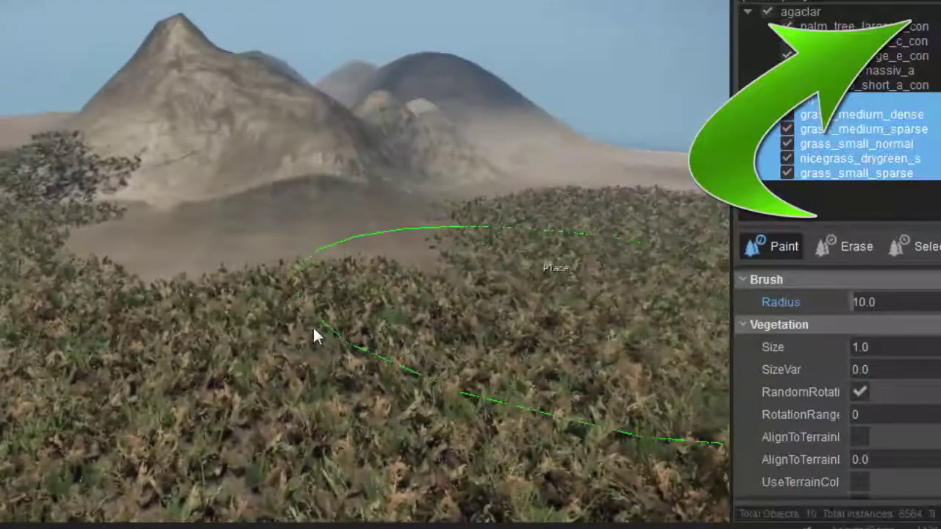
pyautogui.moveTo(392, 281)
pyautogui.mouseDown()
pyautogui.moveTo(193, 283)
pyautogui.moveTo(378, 243)
pyautogui.moveTo(553, 243)
pyautogui.moveTo(647, 221)
pyautogui.moveTo(663, 185)
pyautogui.moveTo(699, 172)
pyautogui.moveTo(634, 227)
pyautogui.mouseUp()
# Extend the cimen grass over the open sand beyond the grove towards the coastline.
pyautogui.moveTo(634, 225)
pyautogui.mouseDown(button='right')
pyautogui.moveTo(545, 232)
pyautogui.moveTo(618, 206)
pyautogui.mouseUp(button='right')
pyautogui.press('s')
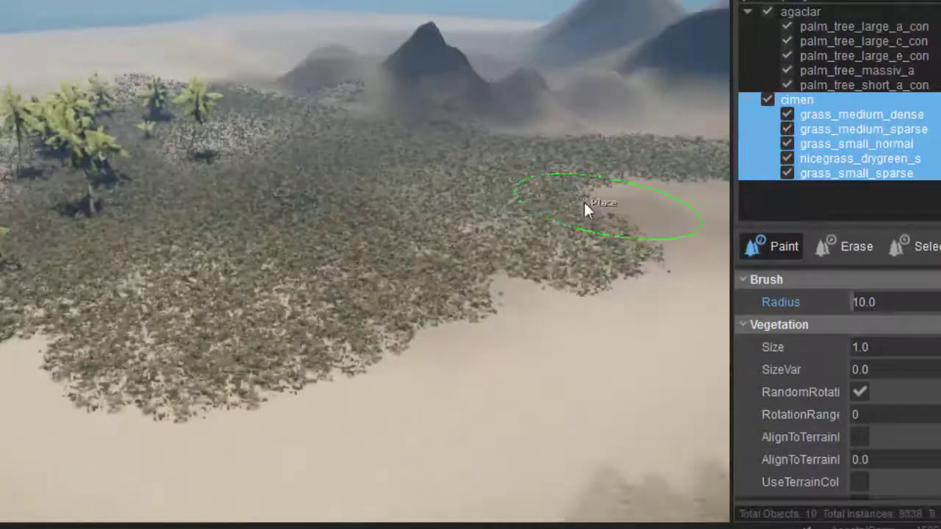
pyautogui.moveTo(588, 205)
pyautogui.mouseDown()
pyautogui.moveTo(671, 254)
pyautogui.moveTo(426, 412)
pyautogui.moveTo(37, 406)
pyautogui.mouseUp()
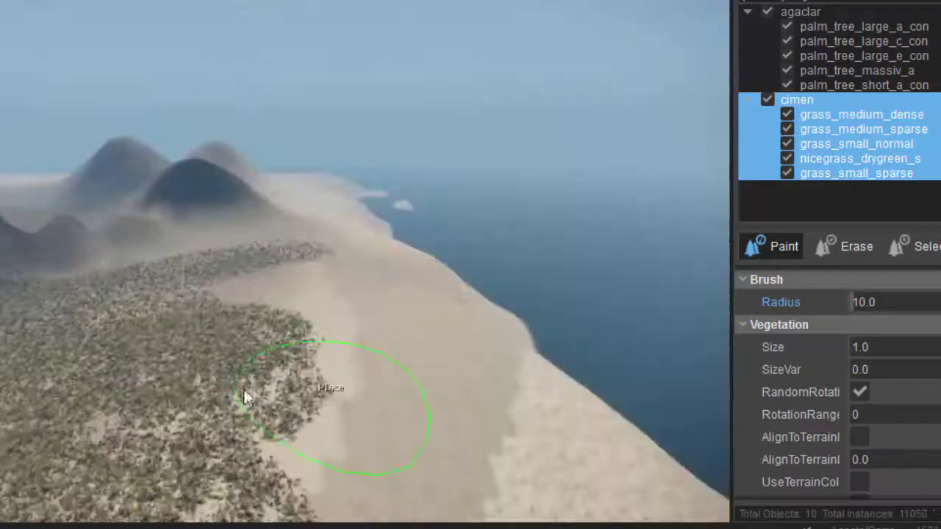
pyautogui.moveTo(294, 382)
pyautogui.mouseDown()
pyautogui.moveTo(366, 441)
pyautogui.moveTo(428, 336)
pyautogui.moveTo(380, 304)
pyautogui.moveTo(269, 286)
pyautogui.moveTo(334, 314)
pyautogui.moveTo(380, 273)
pyautogui.moveTo(323, 247)
pyautogui.moveTo(269, 260)
pyautogui.moveTo(272, 247)
pyautogui.mouseUp()
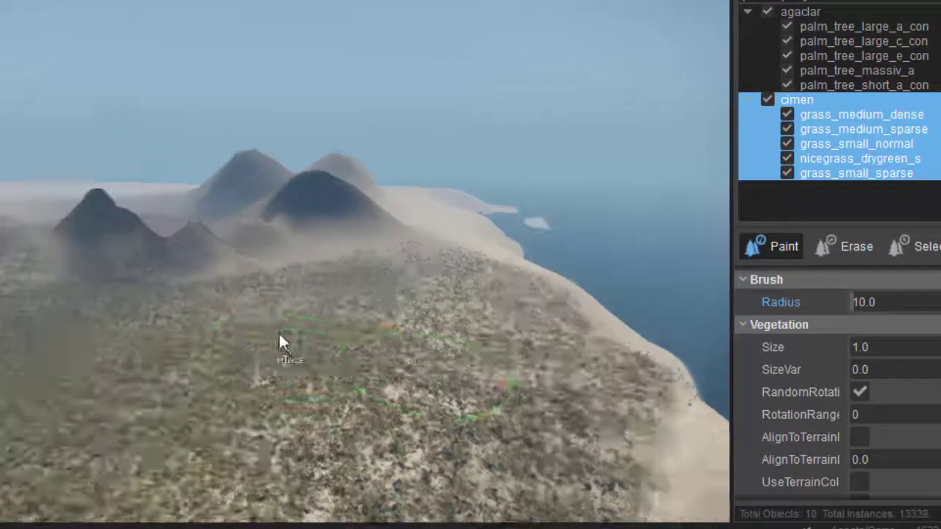
# Erase the cimen grass growing up the lower slope of the rocky mountain with the radius 10 brush.
pyautogui.press('w')
pyautogui.moveTo(278, 331); pyautogui.dragTo(232, 380, button='right')
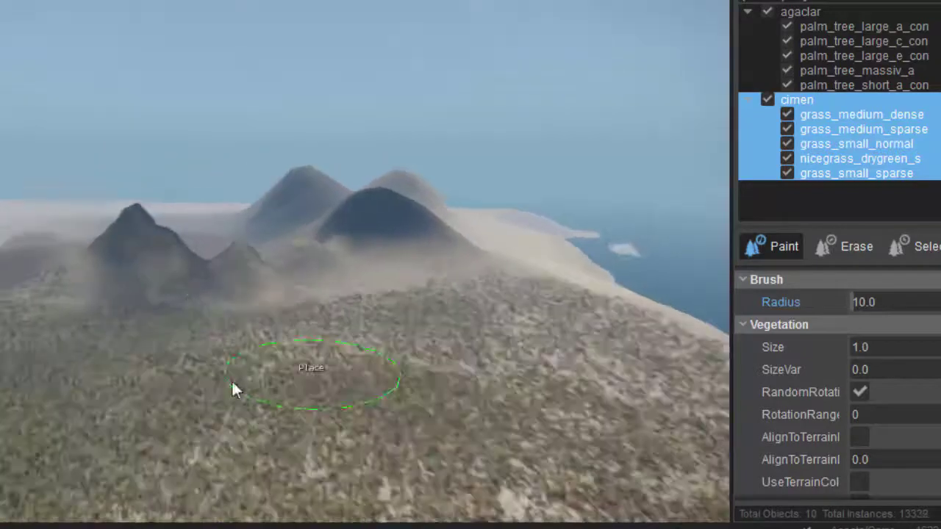
pyautogui.moveTo(283, 316); pyautogui.dragTo(258, 391, button='right')
pyautogui.moveTo(316, 324)
pyautogui.mouseDown(button='right')
pyautogui.moveTo(294, 375)
pyautogui.moveTo(313, 325)
pyautogui.moveTo(309, 355)
pyautogui.moveTo(321, 233)
pyautogui.mouseUp(button='right')
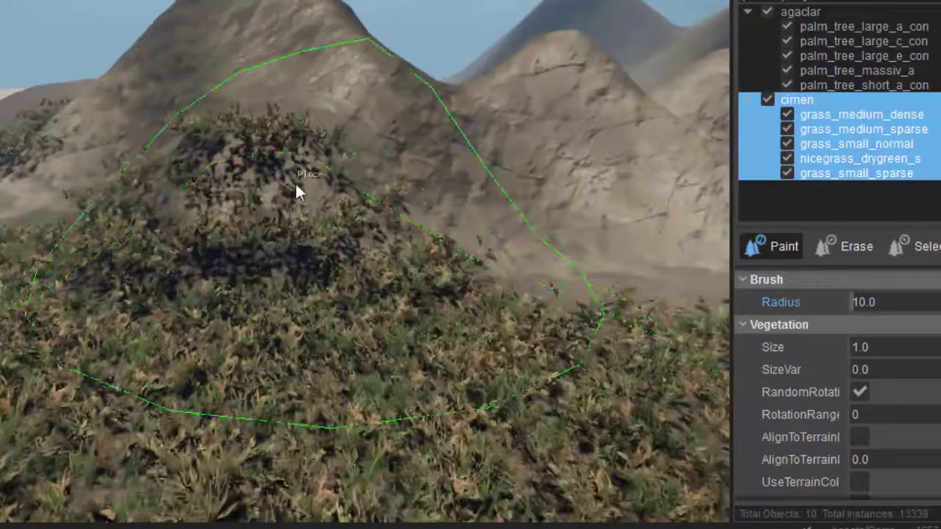
pyautogui.click(840, 243)
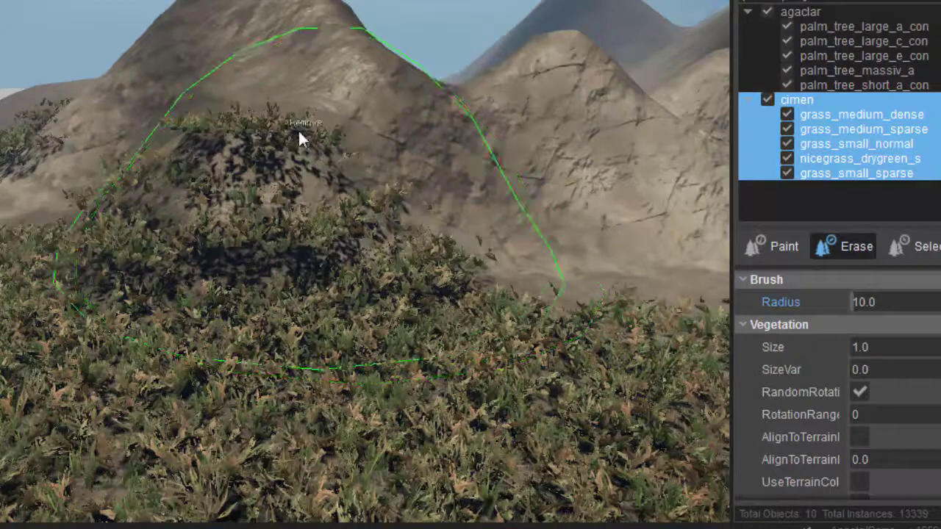
pyautogui.click(298, 118)
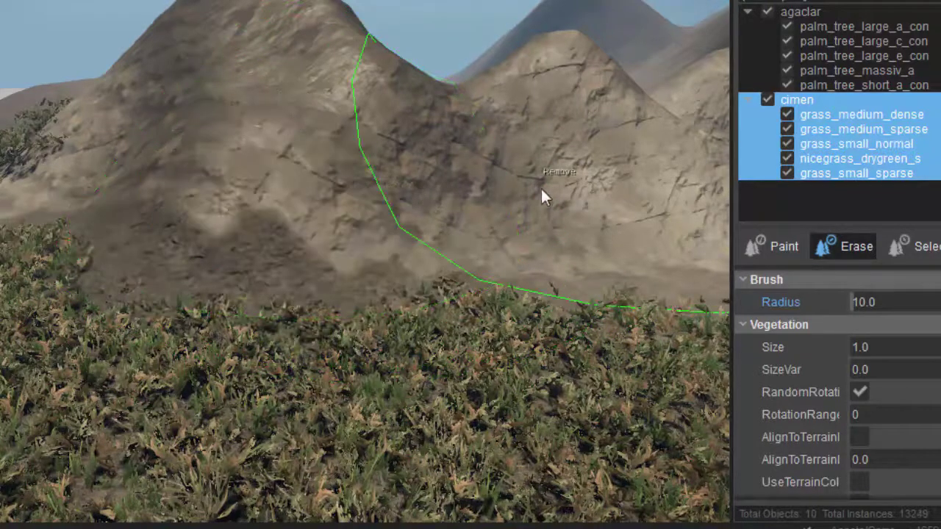
# Set the brush radius to 5 and erase the remaining cimen grass along the foot of the rocky mountain.
pyautogui.doubleClick(863, 305)
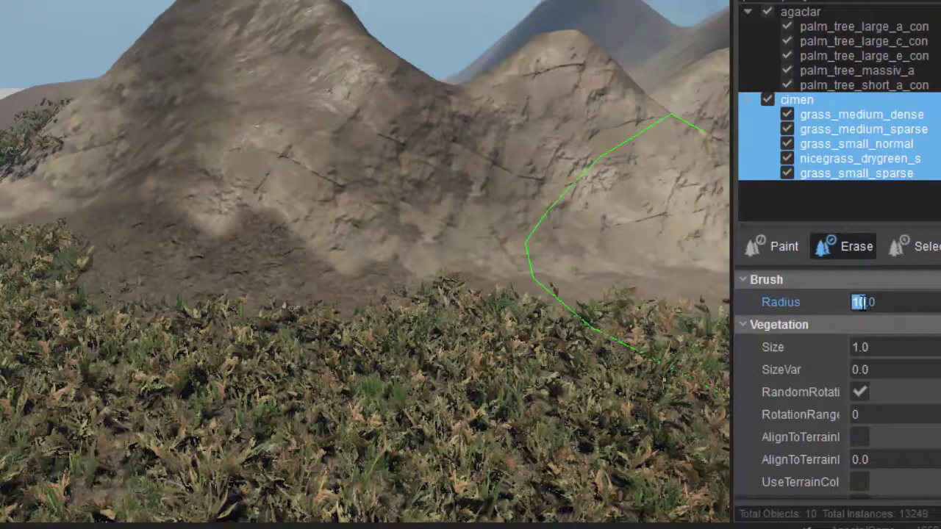
pyautogui.write('5')
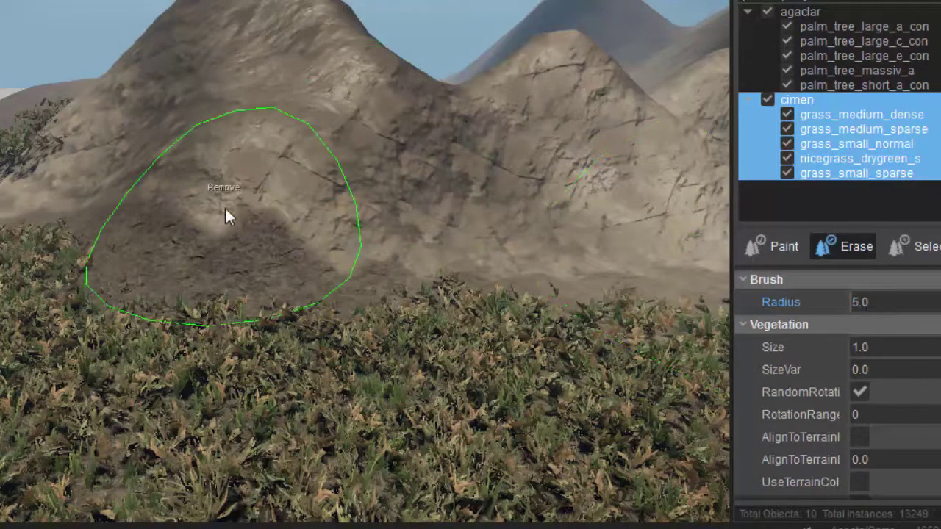
pyautogui.moveTo(269, 175)
pyautogui.mouseDown(button='right')
pyautogui.moveTo(282, 169)
pyautogui.moveTo(271, 175)
pyautogui.mouseUp(button='right')
pyautogui.press('w')
pyautogui.press('s')
pyautogui.moveTo(375, 246)
pyautogui.mouseDown()
pyautogui.moveTo(496, 273)
pyautogui.moveTo(222, 198)
pyautogui.moveTo(195, 209)
pyautogui.mouseUp()
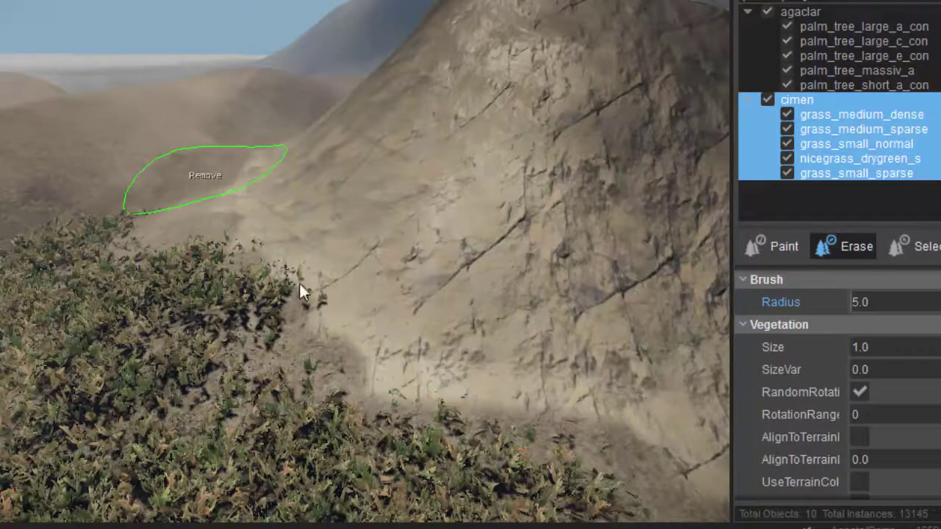
pyautogui.moveTo(309, 276); pyautogui.dragTo(317, 288)
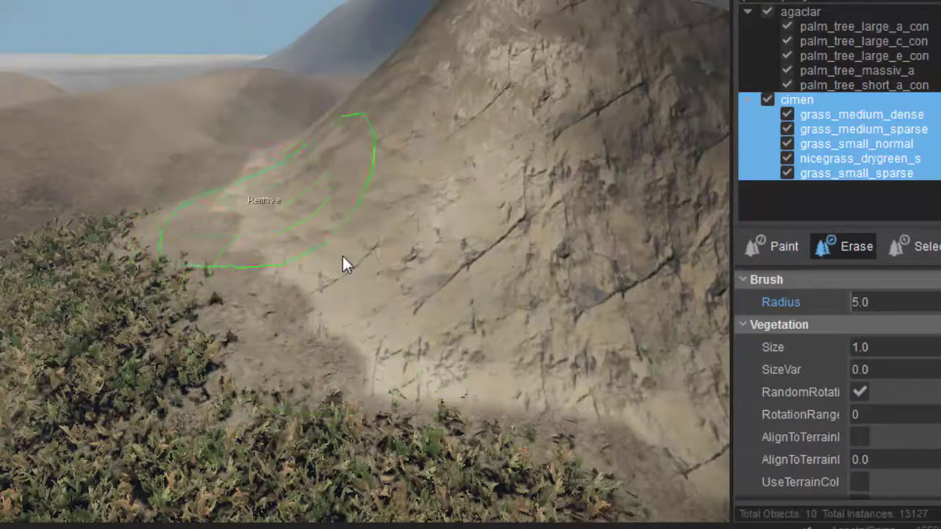
# Erase the cimen grass from the sandy slope beside the palm trees.
pyautogui.press('s')
pyautogui.moveTo(453, 258)
pyautogui.mouseDown(button='right')
pyautogui.moveTo(409, 240)
pyautogui.moveTo(285, 242)
pyautogui.moveTo(270, 283)
pyautogui.moveTo(350, 253)
pyautogui.moveTo(216, 361)
pyautogui.moveTo(28, 283)
pyautogui.moveTo(349, 265)
pyautogui.moveTo(368, 248)
pyautogui.moveTo(343, 262)
pyautogui.moveTo(405, 261)
pyautogui.mouseUp(button='right')
pyautogui.press('w')
pyautogui.moveTo(406, 261)
pyautogui.mouseDown()
pyautogui.moveTo(541, 326)
pyautogui.moveTo(426, 466)
pyautogui.moveTo(466, 483)
pyautogui.moveTo(644, 275)
pyautogui.moveTo(706, 167)
pyautogui.moveTo(692, 124)
pyautogui.moveTo(653, 171)
pyautogui.moveTo(466, 288)
pyautogui.mouseUp()
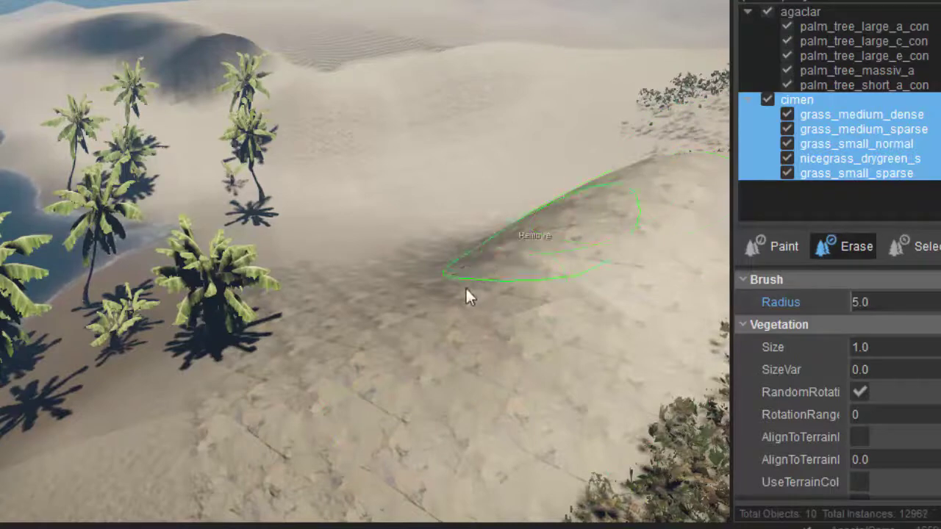
pyautogui.moveTo(466, 288)
pyautogui.mouseDown(button='right')
pyautogui.moveTo(468, 310)
pyautogui.moveTo(414, 266)
pyautogui.mouseUp(button='right')
pyautogui.moveTo(458, 237)
pyautogui.mouseDown()
pyautogui.moveTo(421, 332)
pyautogui.moveTo(311, 418)
pyautogui.mouseUp()
pyautogui.moveTo(395, 227)
pyautogui.mouseDown()
pyautogui.moveTo(439, 207)
pyautogui.moveTo(313, 302)
pyautogui.mouseUp()
# Erase the stray cimen grass from the steep hill and around the palms next to it.
pyautogui.moveTo(313, 302)
pyautogui.mouseDown(button='right')
pyautogui.moveTo(426, 275)
pyautogui.moveTo(365, 262)
pyautogui.mouseUp(button='right')
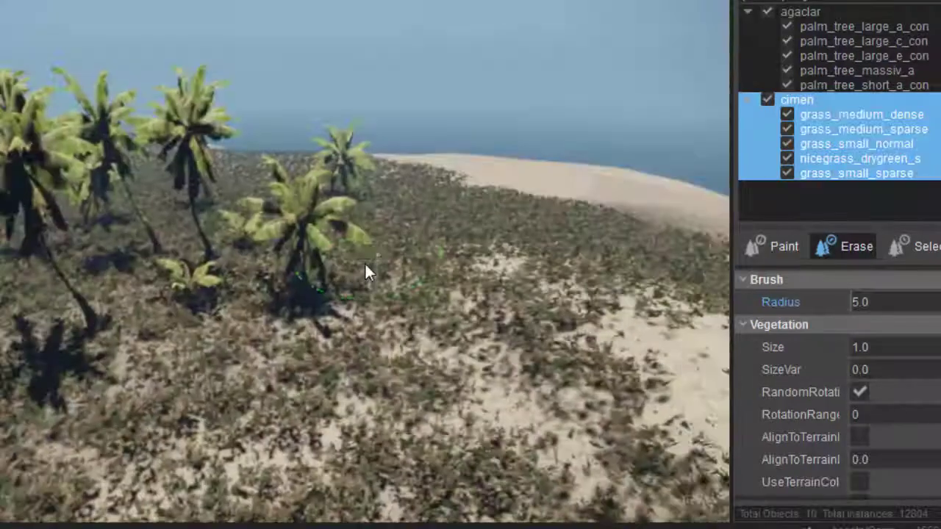
pyautogui.moveTo(694, 304)
pyautogui.mouseDown(button='right')
pyautogui.moveTo(330, 287)
pyautogui.moveTo(234, 246)
pyautogui.mouseUp(button='right')
pyautogui.moveTo(234, 245)
pyautogui.mouseDown()
pyautogui.moveTo(94, 316)
pyautogui.moveTo(178, 279)
pyautogui.mouseUp()
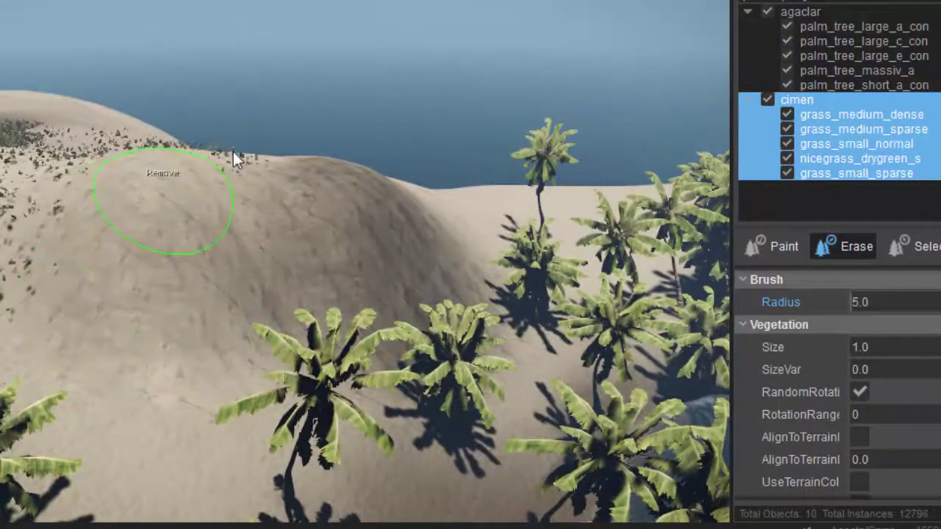
pyautogui.moveTo(57, 184)
pyautogui.mouseDown()
pyautogui.moveTo(90, 225)
pyautogui.moveTo(4, 200)
pyautogui.moveTo(76, 158)
pyautogui.moveTo(148, 136)
pyautogui.moveTo(183, 202)
pyautogui.moveTo(144, 169)
pyautogui.moveTo(191, 152)
pyautogui.moveTo(80, 243)
pyautogui.moveTo(56, 316)
pyautogui.moveTo(4, 311)
pyautogui.moveTo(36, 375)
pyautogui.moveTo(67, 389)
pyautogui.mouseUp()
pyautogui.moveTo(67, 389); pyautogui.dragTo(119, 323, button='right')
pyautogui.moveTo(100, 290)
pyautogui.mouseDown()
pyautogui.moveTo(131, 433)
pyautogui.moveTo(189, 297)
pyautogui.moveTo(160, 275)
pyautogui.moveTo(197, 227)
pyautogui.moveTo(66, 395)
pyautogui.moveTo(333, 275)
pyautogui.mouseUp()
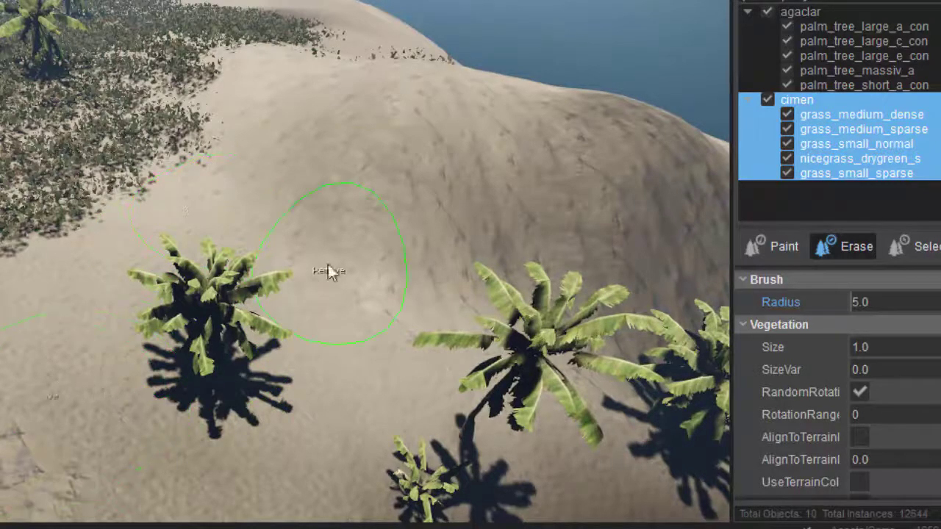
pyautogui.moveTo(328, 264); pyautogui.dragTo(336, 254, button='right')
pyautogui.moveTo(320, 170)
pyautogui.mouseDown()
pyautogui.moveTo(67, 92)
pyautogui.moveTo(208, 197)
pyautogui.moveTo(256, 154)
pyautogui.moveTo(307, 151)
pyautogui.moveTo(296, 120)
pyautogui.moveTo(260, 105)
pyautogui.moveTo(210, 212)
pyautogui.moveTo(88, 124)
pyautogui.mouseUp()
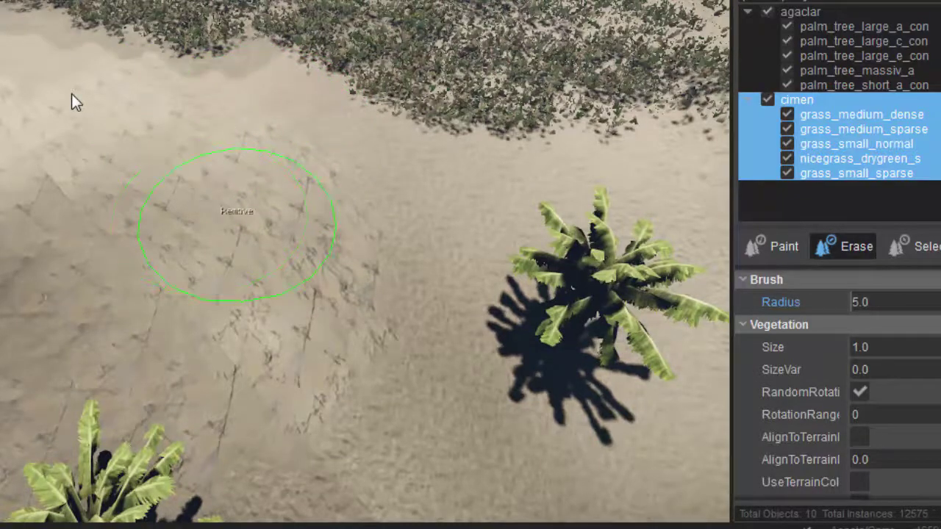
# Clear the vegetation selection and examine the painted grass and palm trees from ground level.
pyautogui.moveTo(71, 93); pyautogui.dragTo(71, 93, button='right')
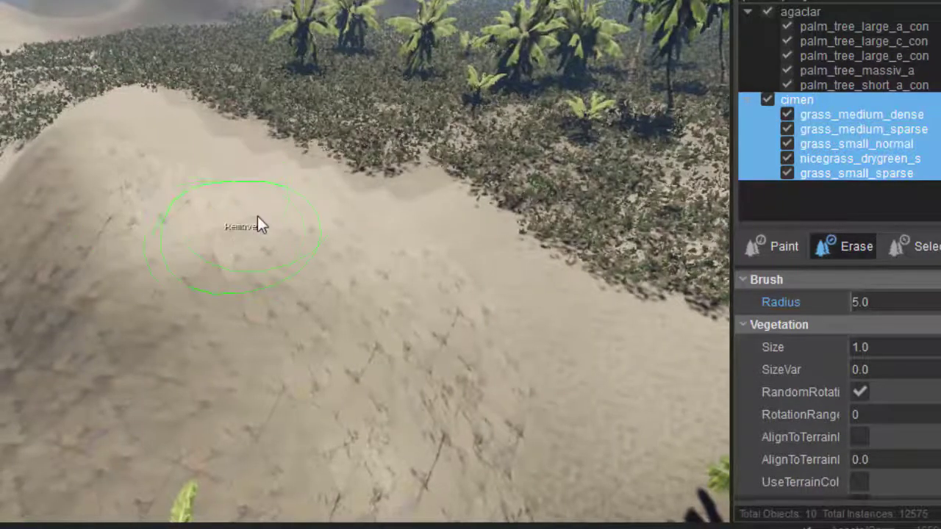
pyautogui.press('Escape')
pyautogui.moveTo(266, 219)
pyautogui.mouseDown(button='right')
pyautogui.moveTo(317, 217)
pyautogui.moveTo(259, 225)
pyautogui.moveTo(272, 152)
pyautogui.moveTo(258, 223)
pyautogui.moveTo(244, 230)
pyautogui.moveTo(258, 223)
pyautogui.mouseUp(button='right')
pyautogui.press('w')
pyautogui.press('s')
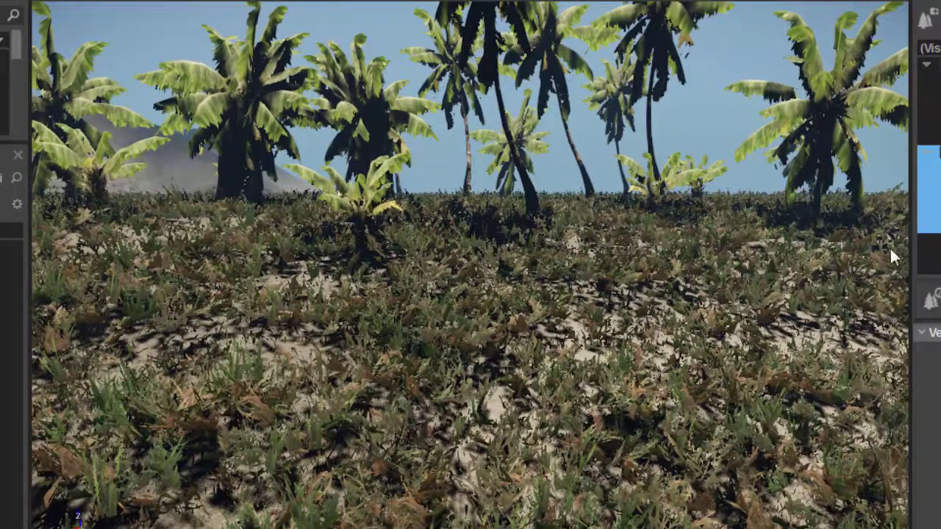
pyautogui.click(928, 253)
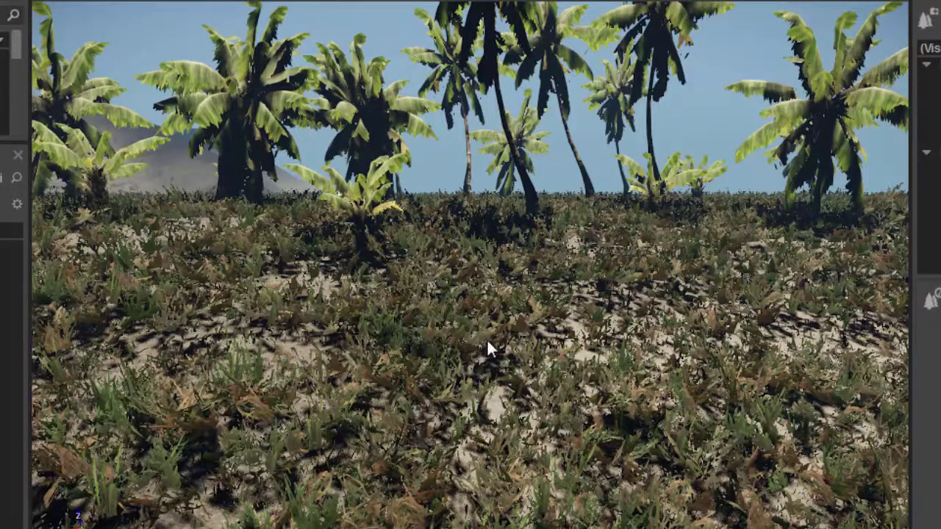
pyautogui.moveTo(487, 339)
pyautogui.mouseDown(button='right')
pyautogui.moveTo(462, 357)
pyautogui.moveTo(484, 341)
pyautogui.mouseUp(button='right')
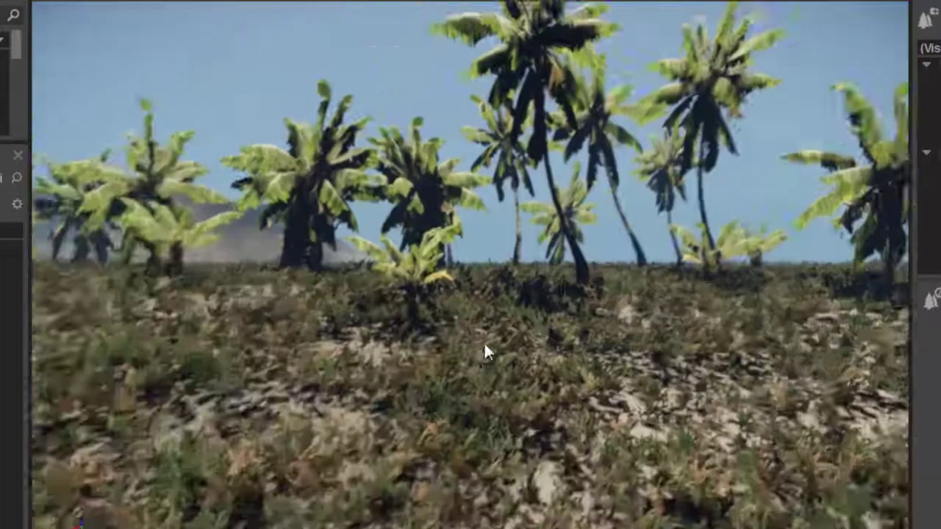
pyautogui.scroll(-3, 484, 353)
pyautogui.scroll(4, 498, 347)
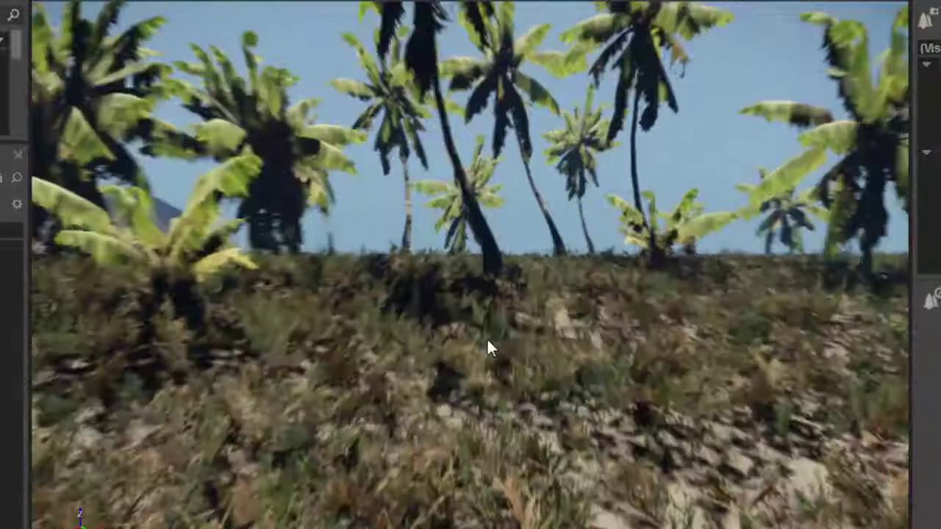
pyautogui.scroll(4, 485, 347)
pyautogui.scroll(3, 484, 353)
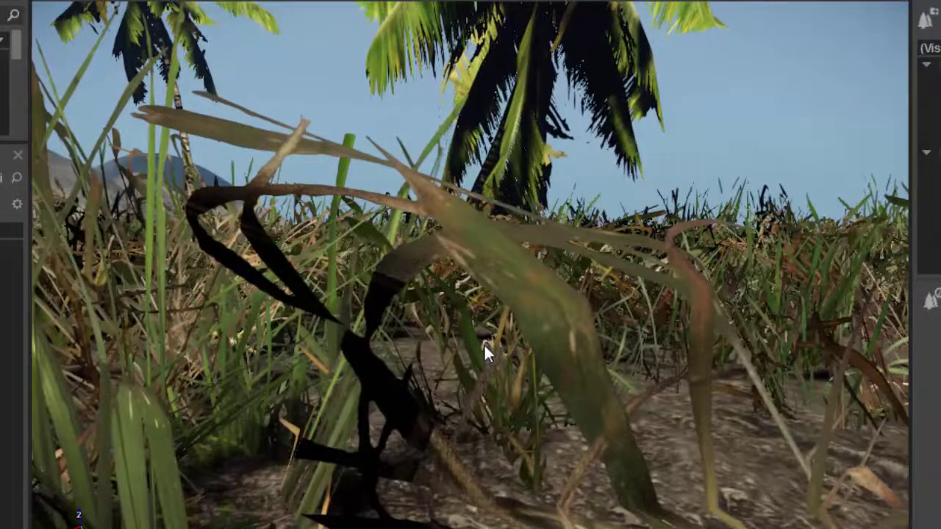
# Play-test the level in game mode, walking through the palms and inspecting the grass up close, and return to editing.
pyautogui.scroll(-5, 484, 343)
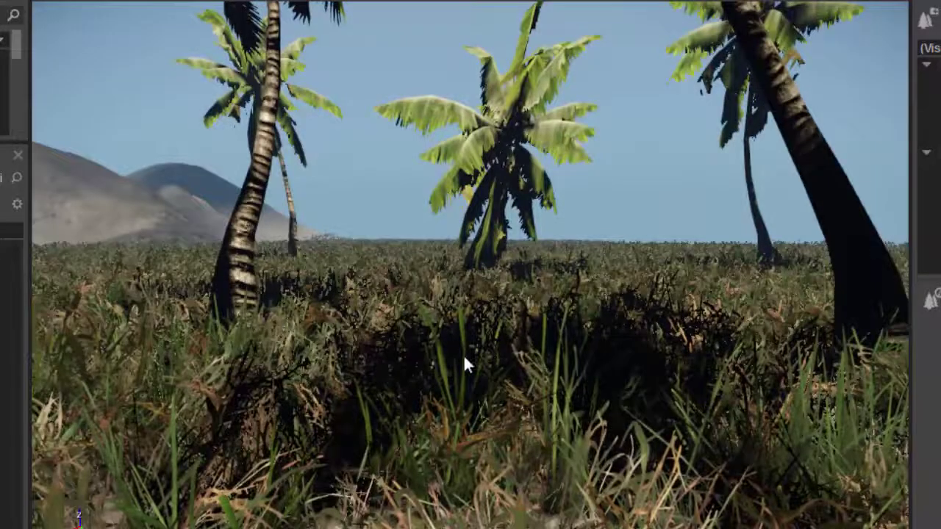
pyautogui.hotkey('ctrl', 'g')
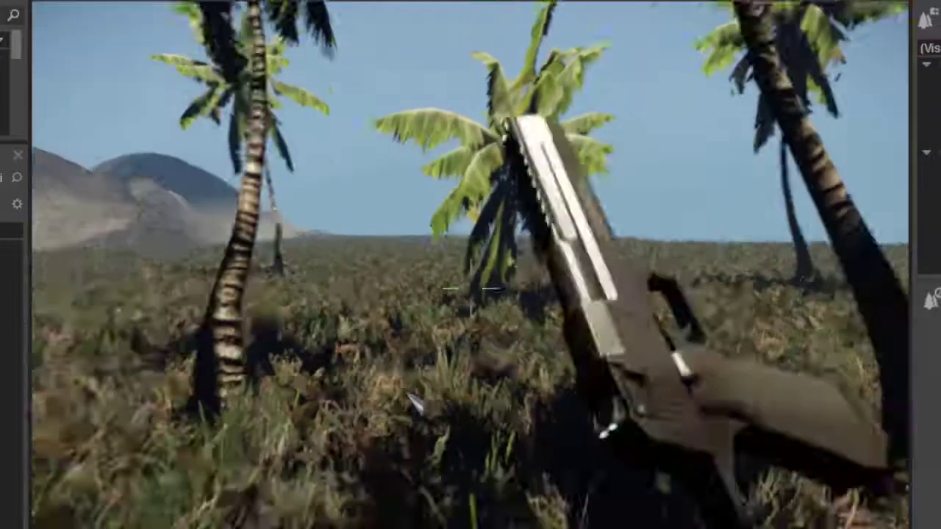
pyautogui.press('s')
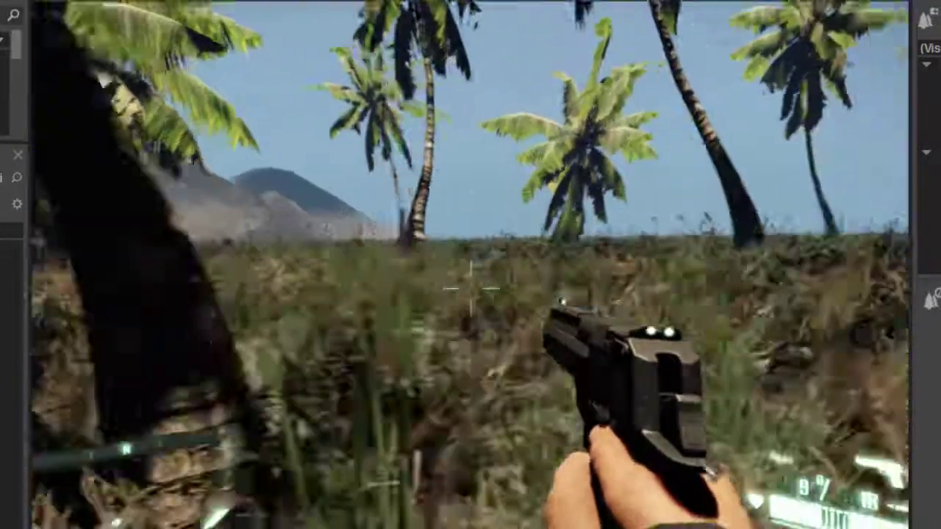
pyautogui.press('w')
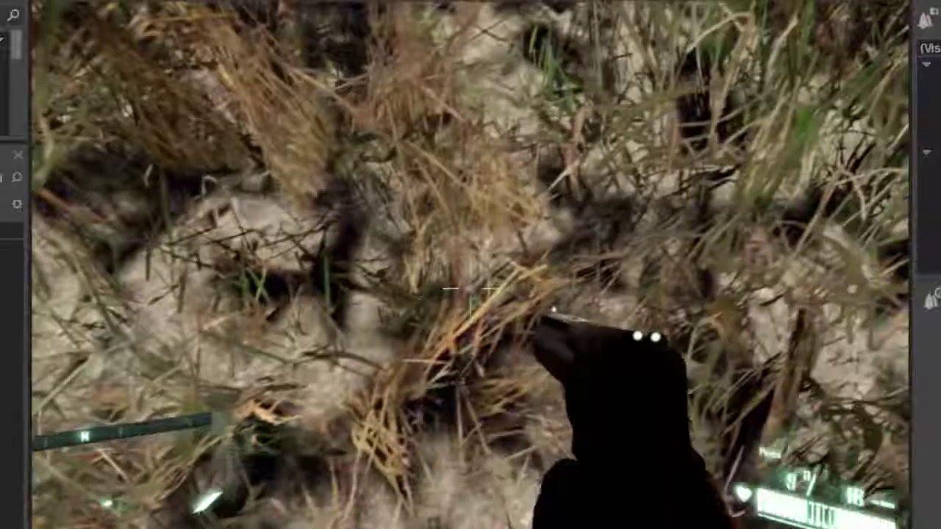
pyautogui.press('w')
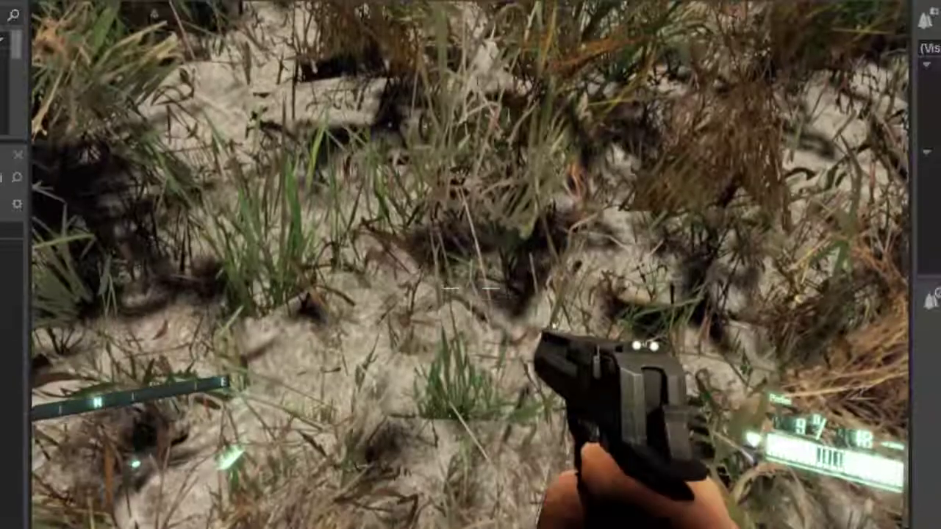
pyautogui.press('w')
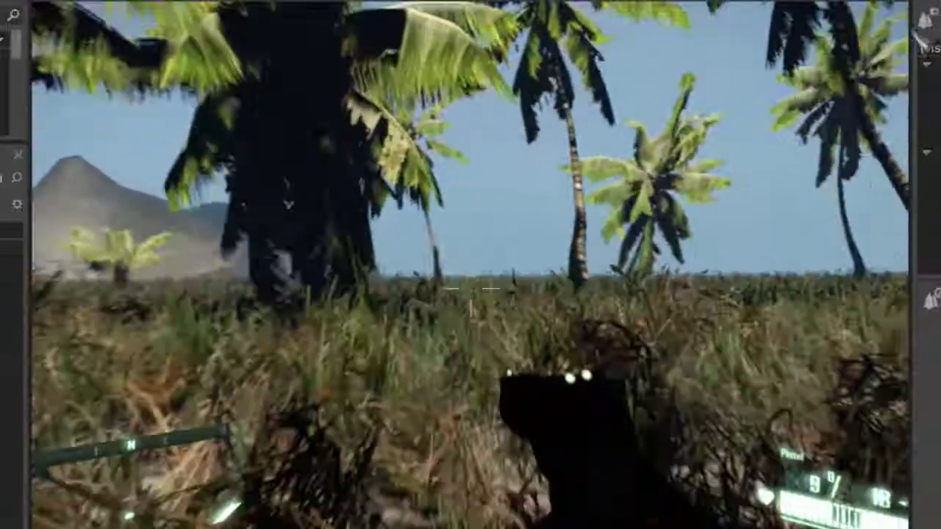
pyautogui.press('Escape')
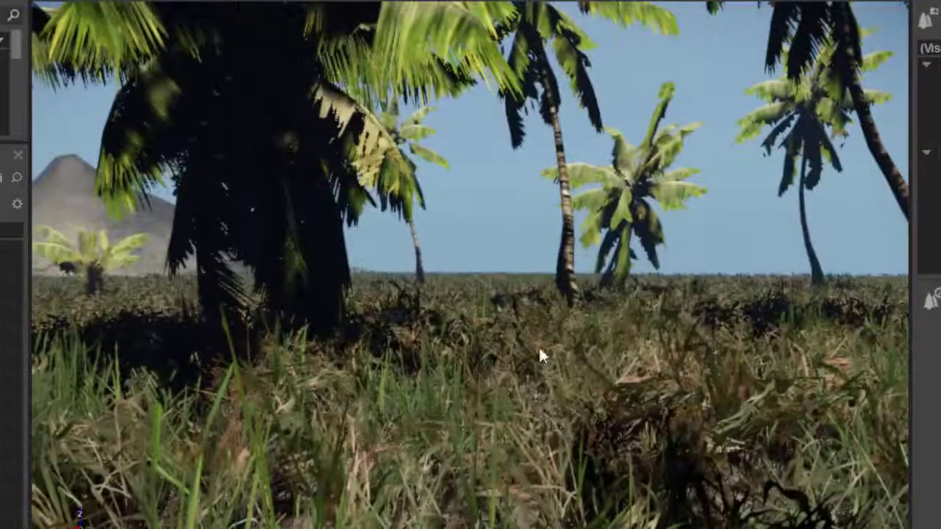